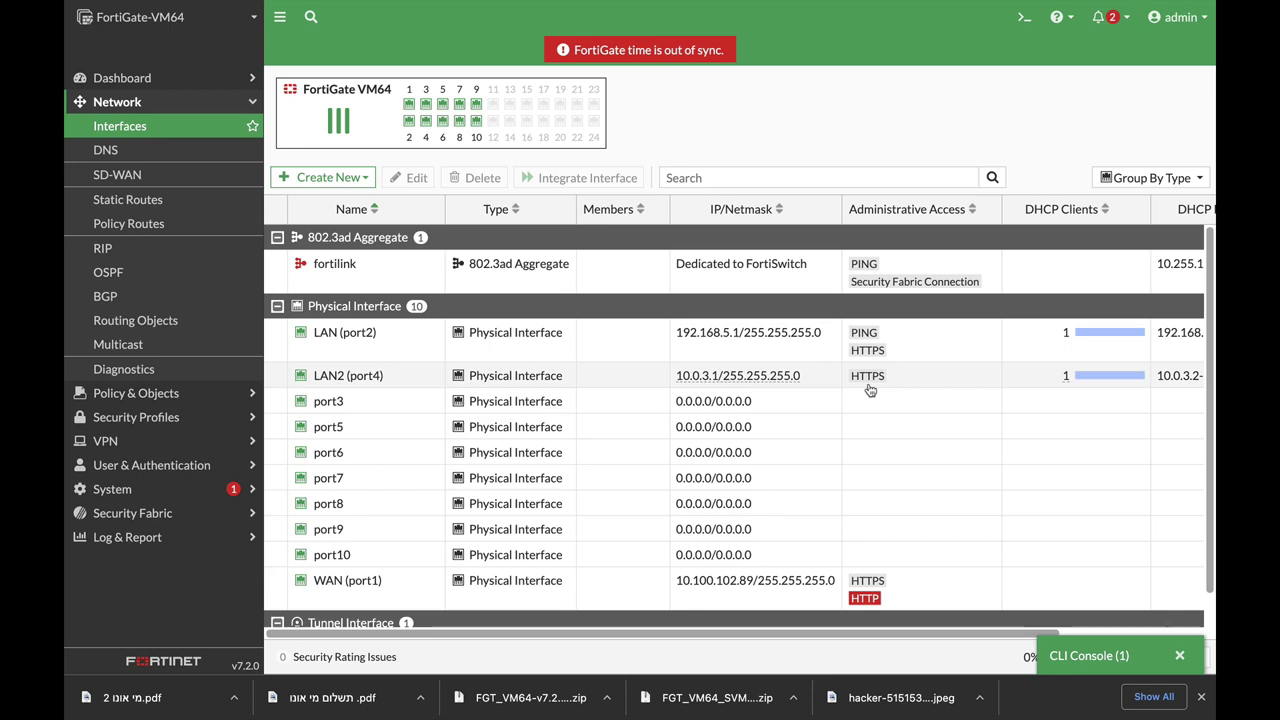
Open the network Diagnostics page for packet capture and review the available capture interfaces.
left_click(157, 376)
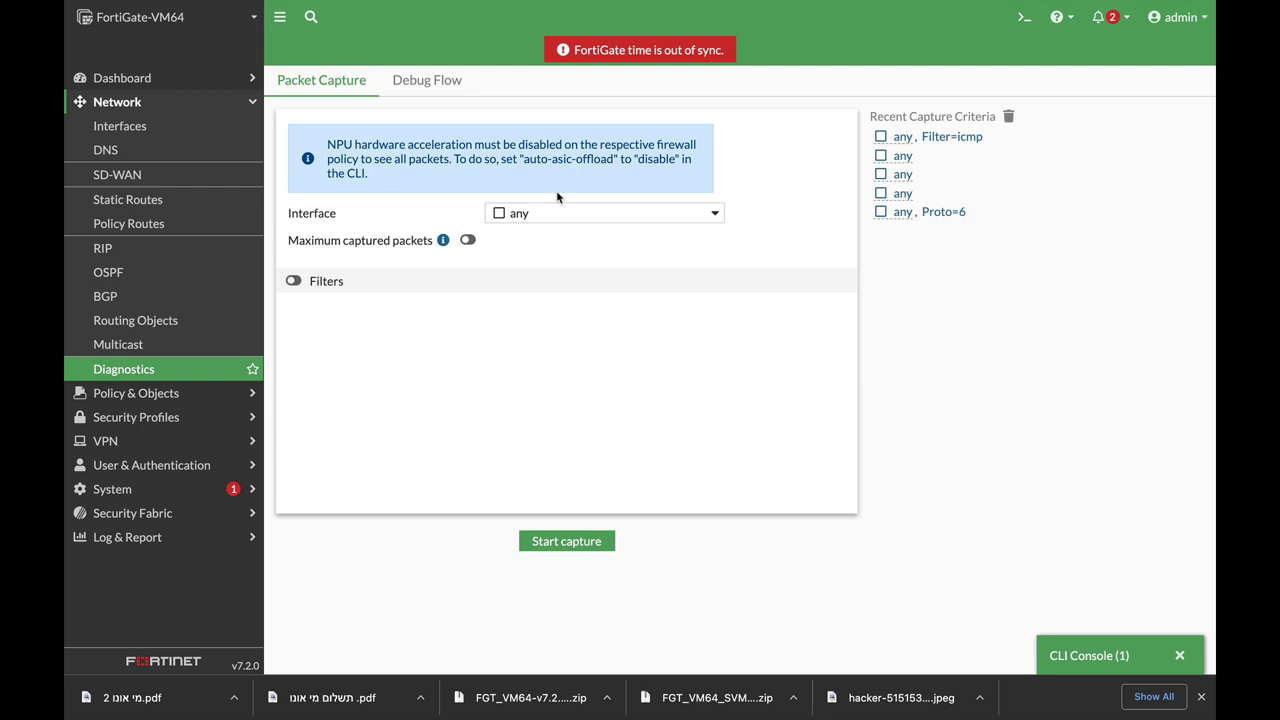
left_click(549, 220)
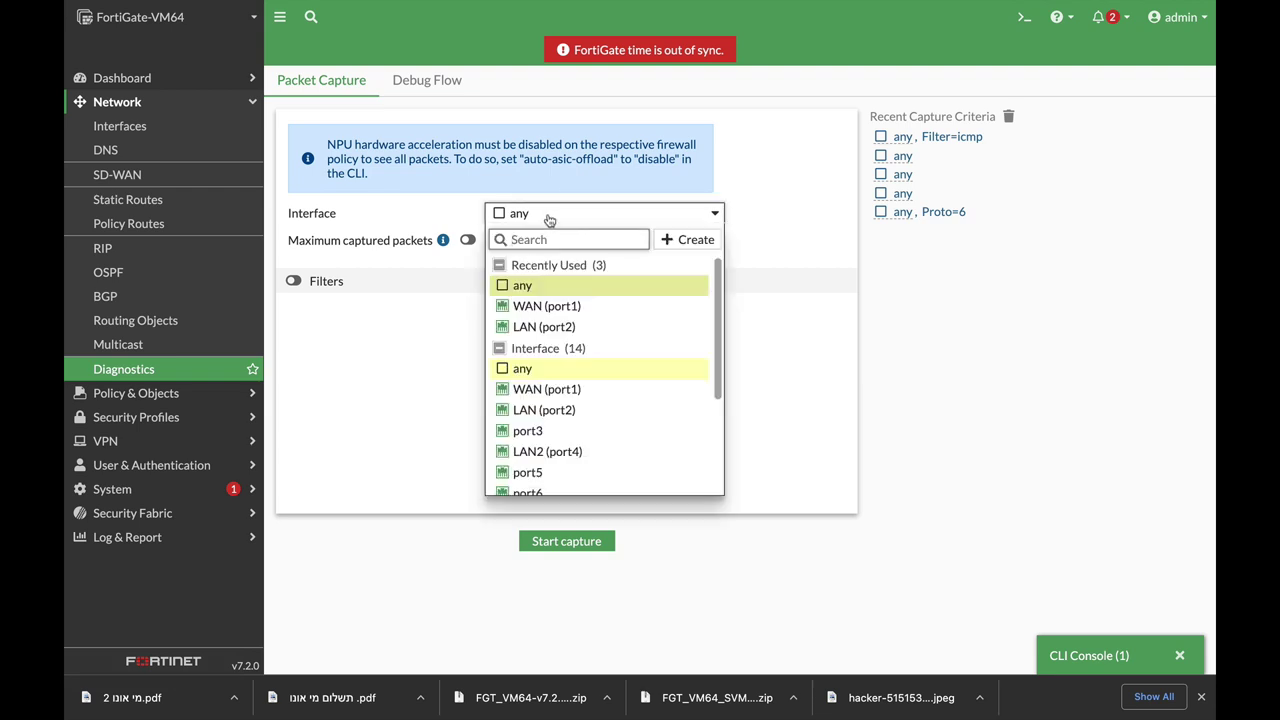
left_click(790, 231)
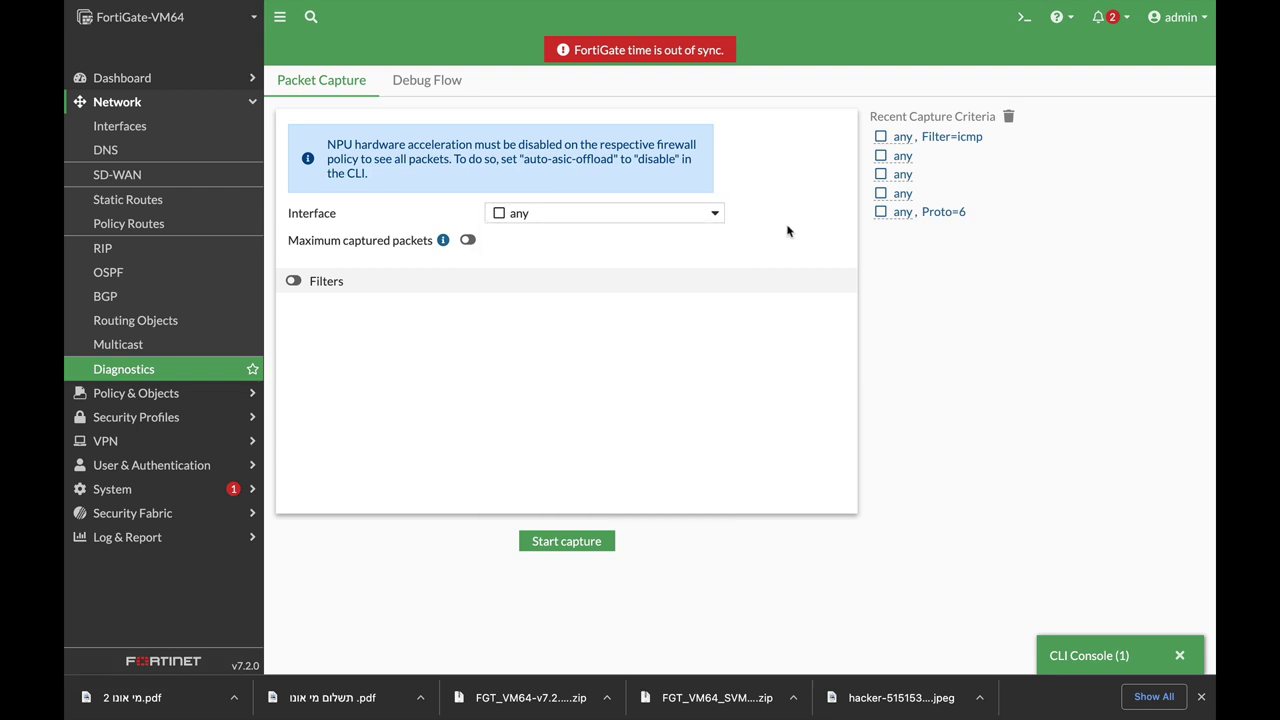
left_click(467, 241)
left_click(536, 241)
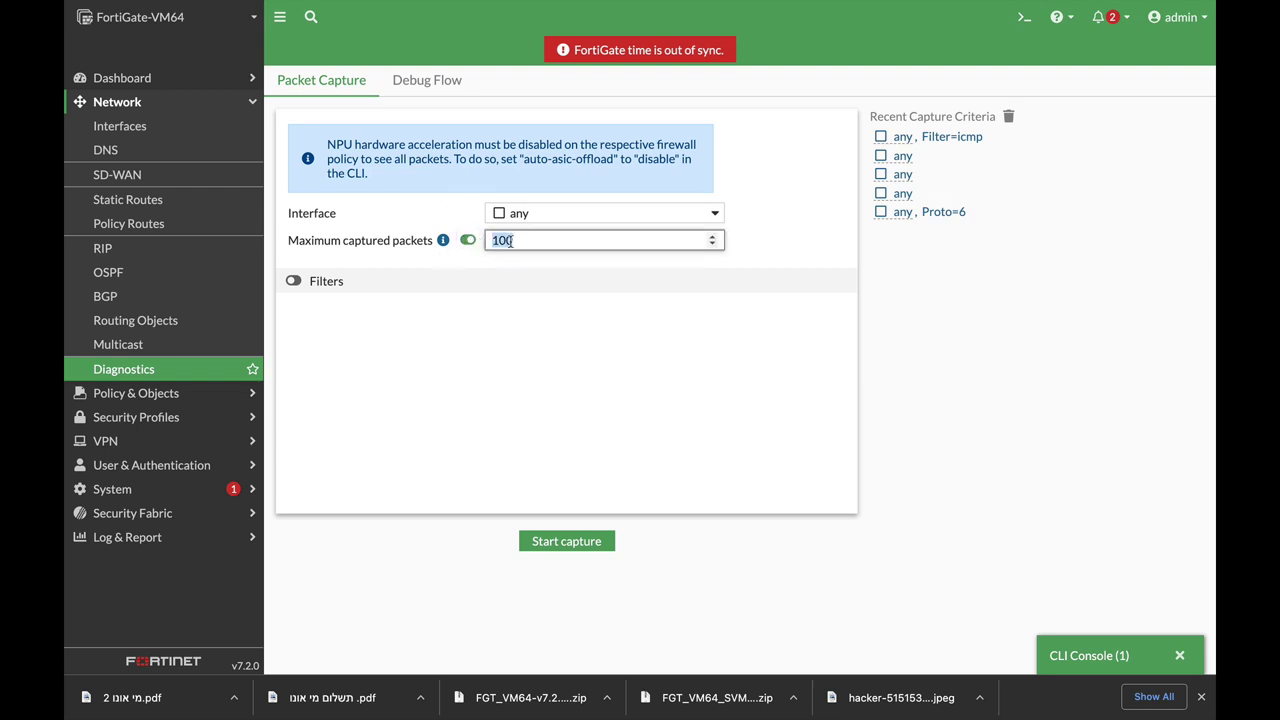
left_click(467, 241)
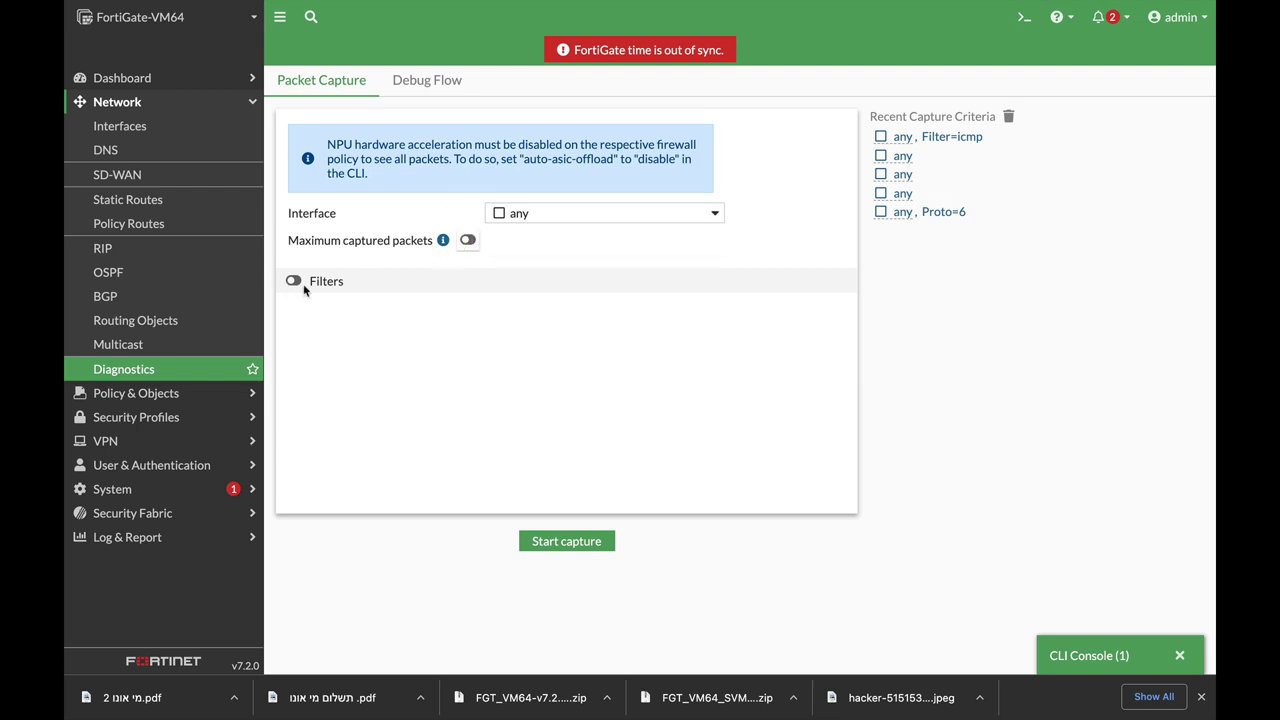
Enable capture filters with Basic syntax, leave them empty, and run and stop a packet capture on any interface.
left_click(293, 282)
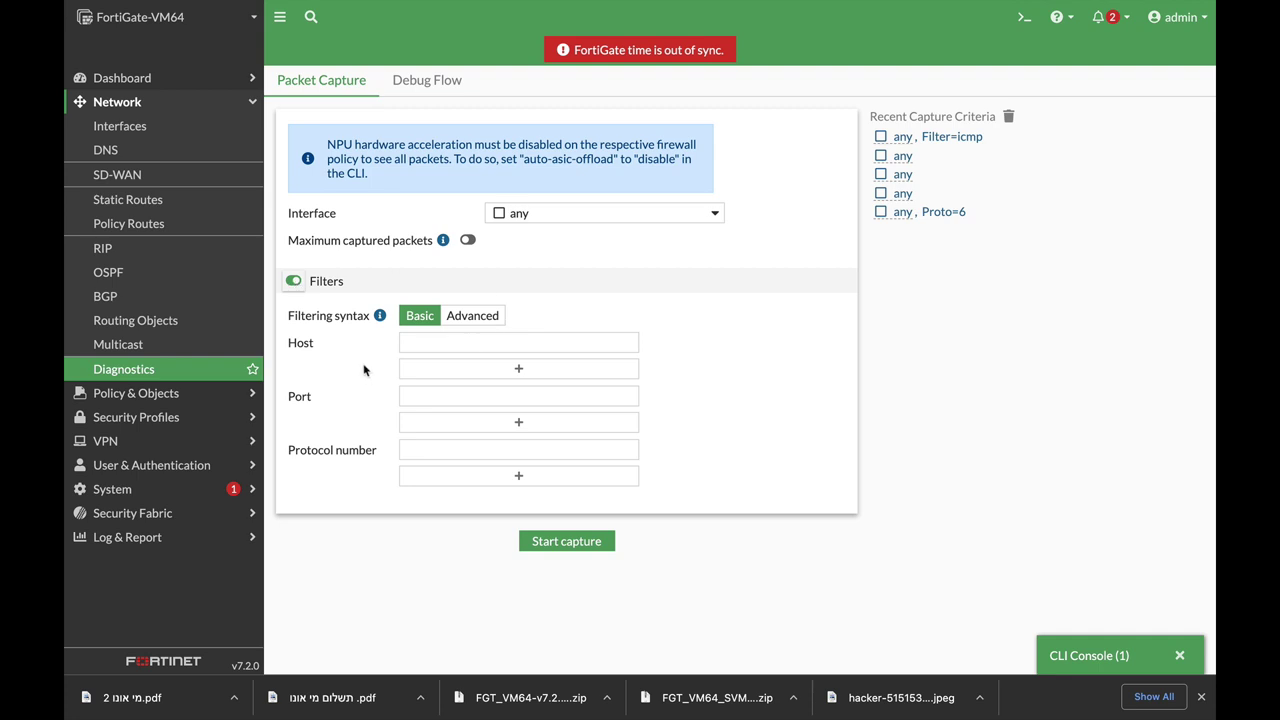
left_click(476, 316)
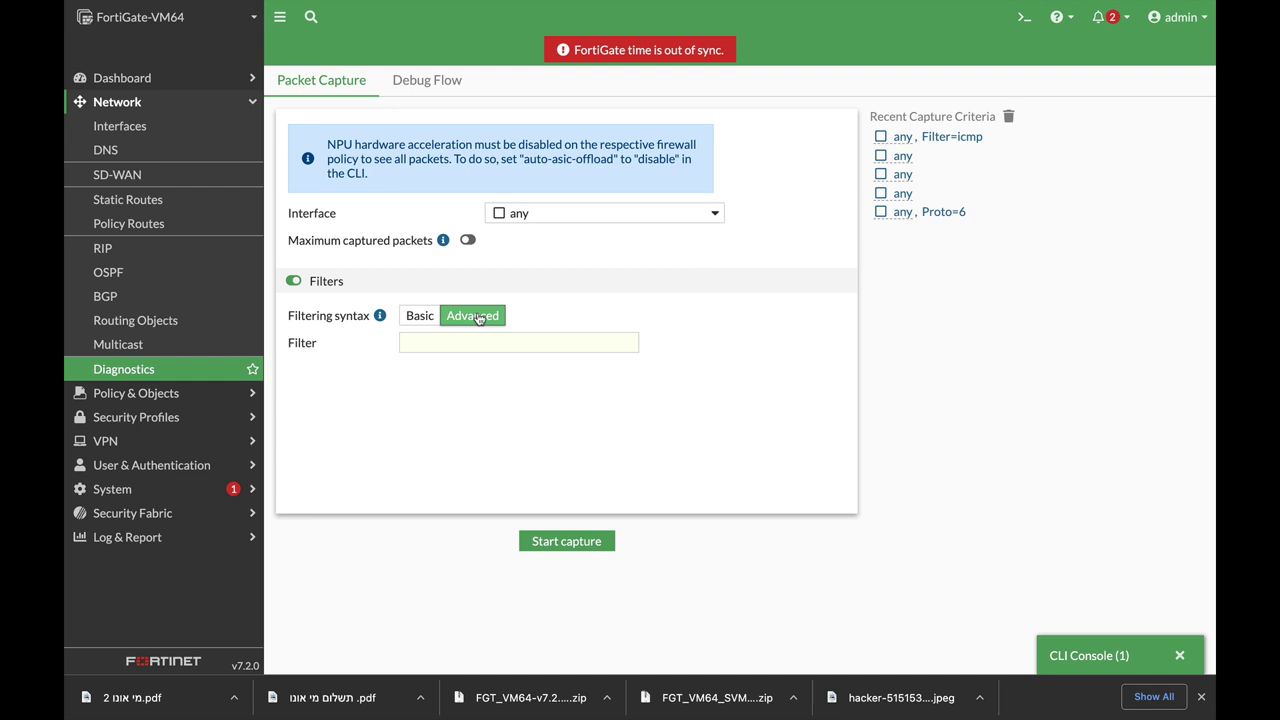
left_click(414, 318)
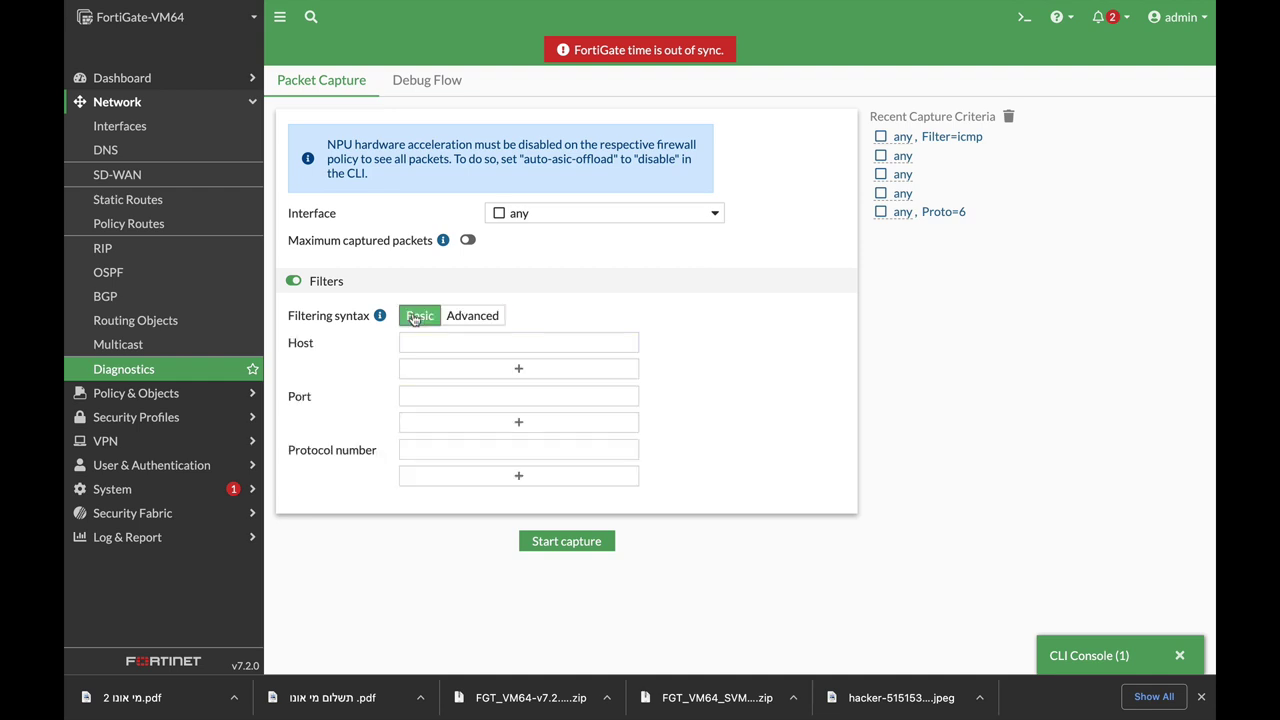
left_click(564, 545)
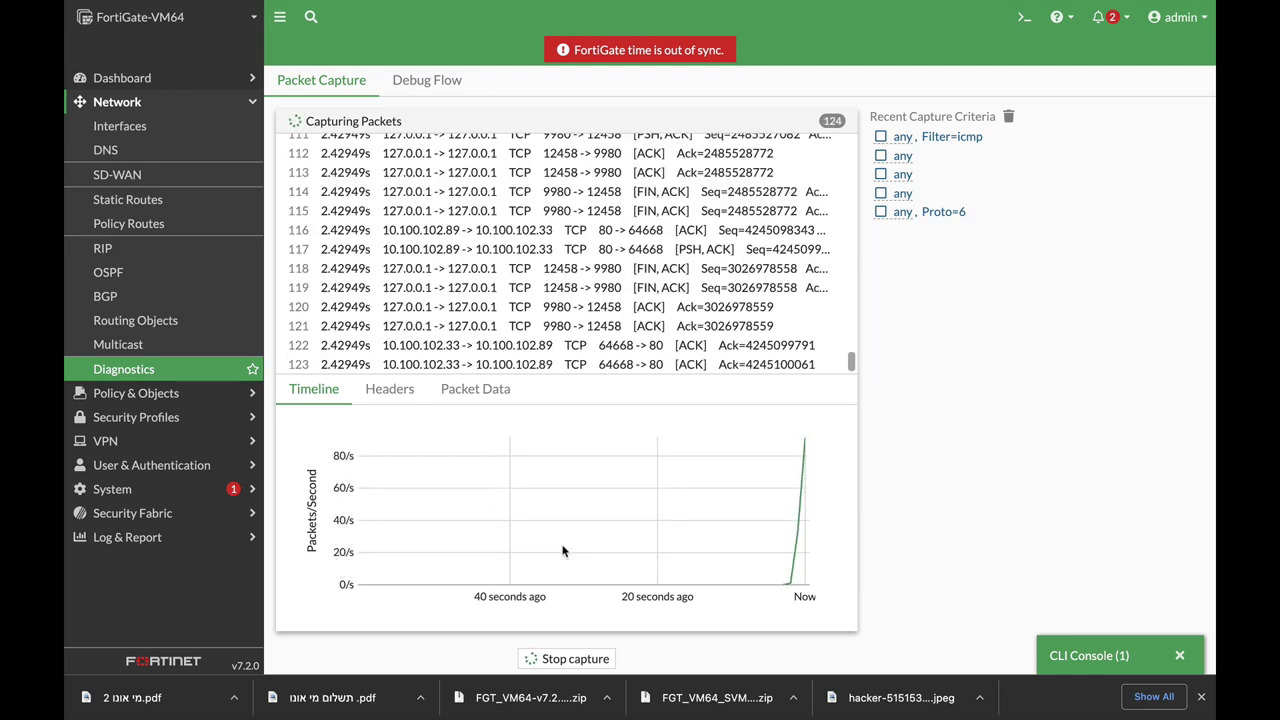
left_click(572, 660)
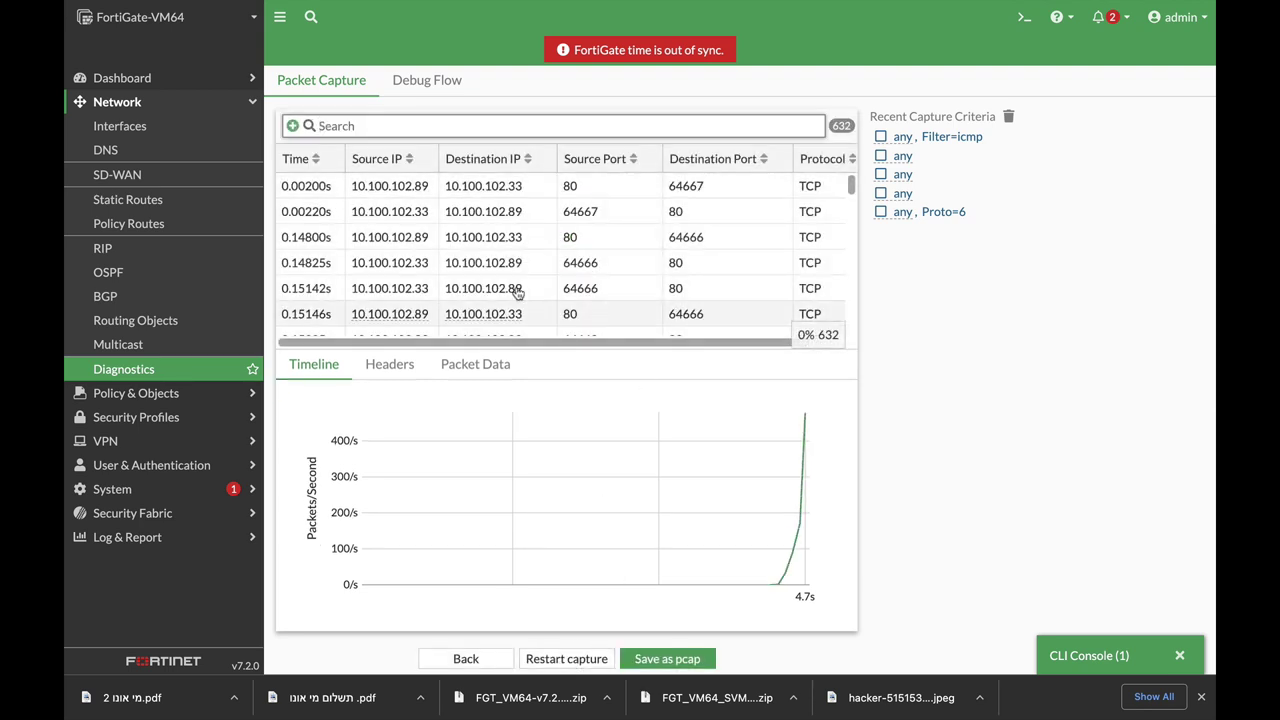
Browse the captured packets and examine the IP and L4 headers of the first one.
scroll(533, 228, "down", 3)
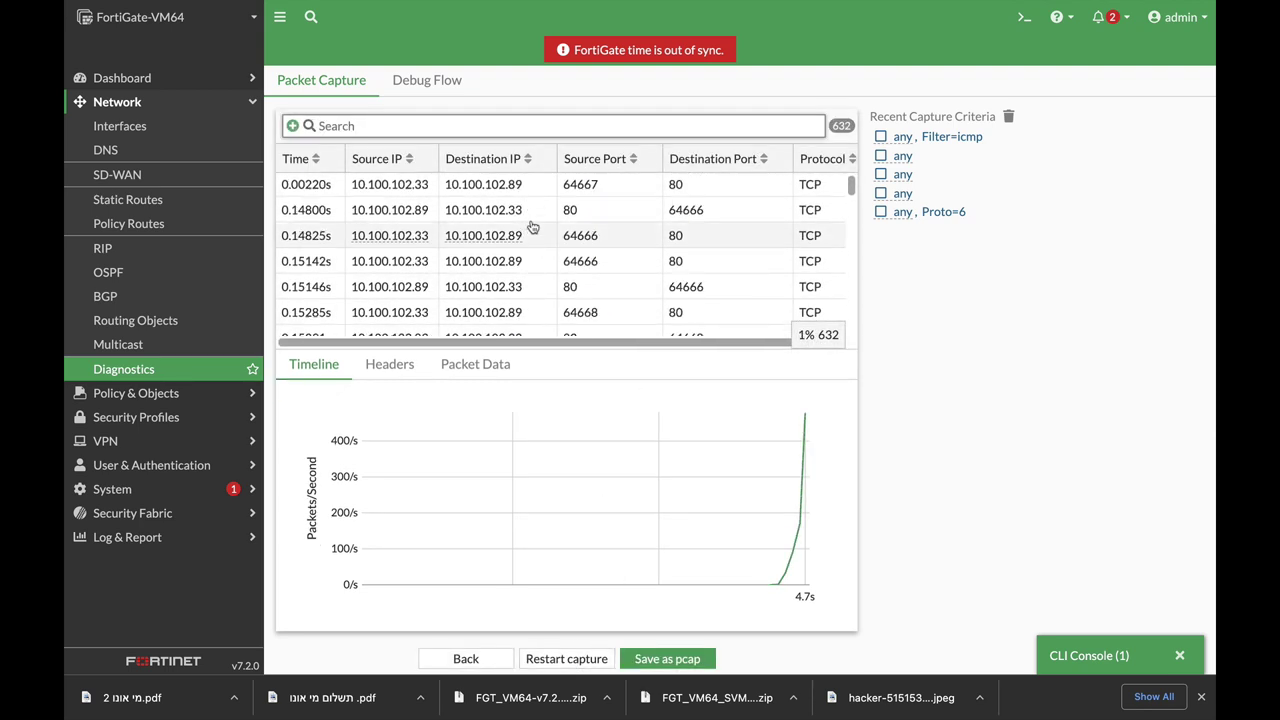
scroll(533, 228, "up", 3)
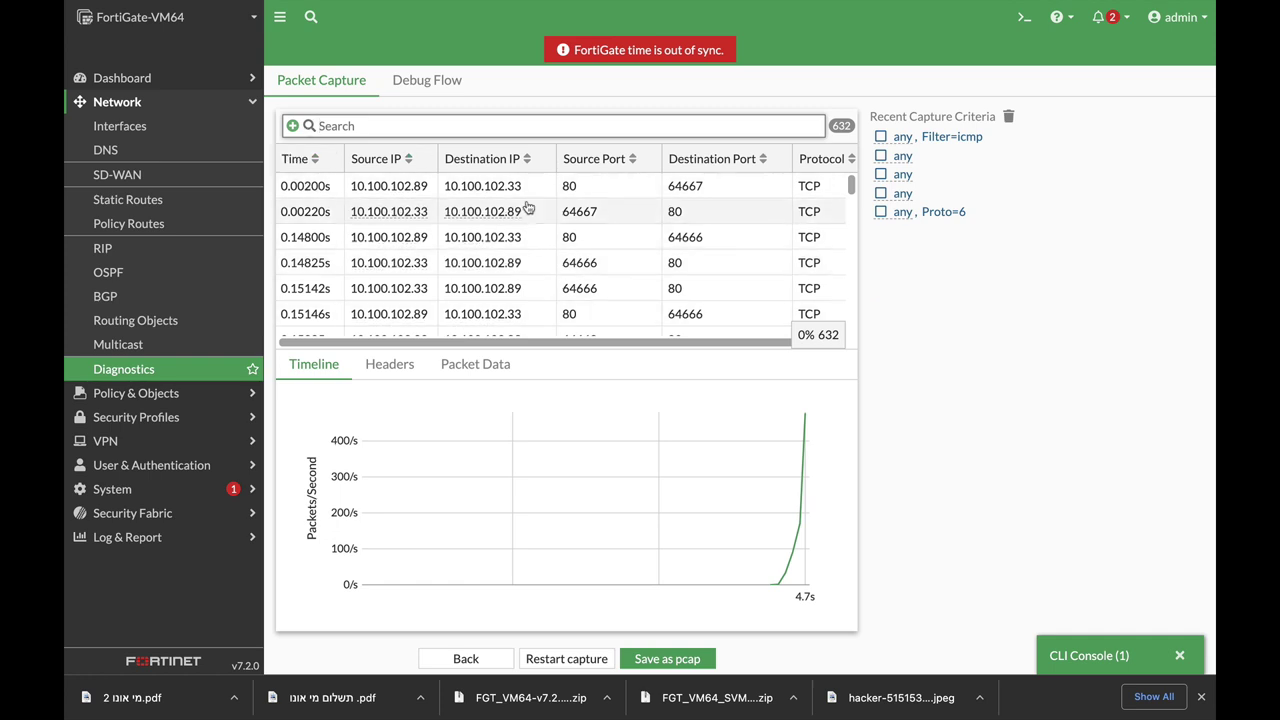
left_click(493, 196)
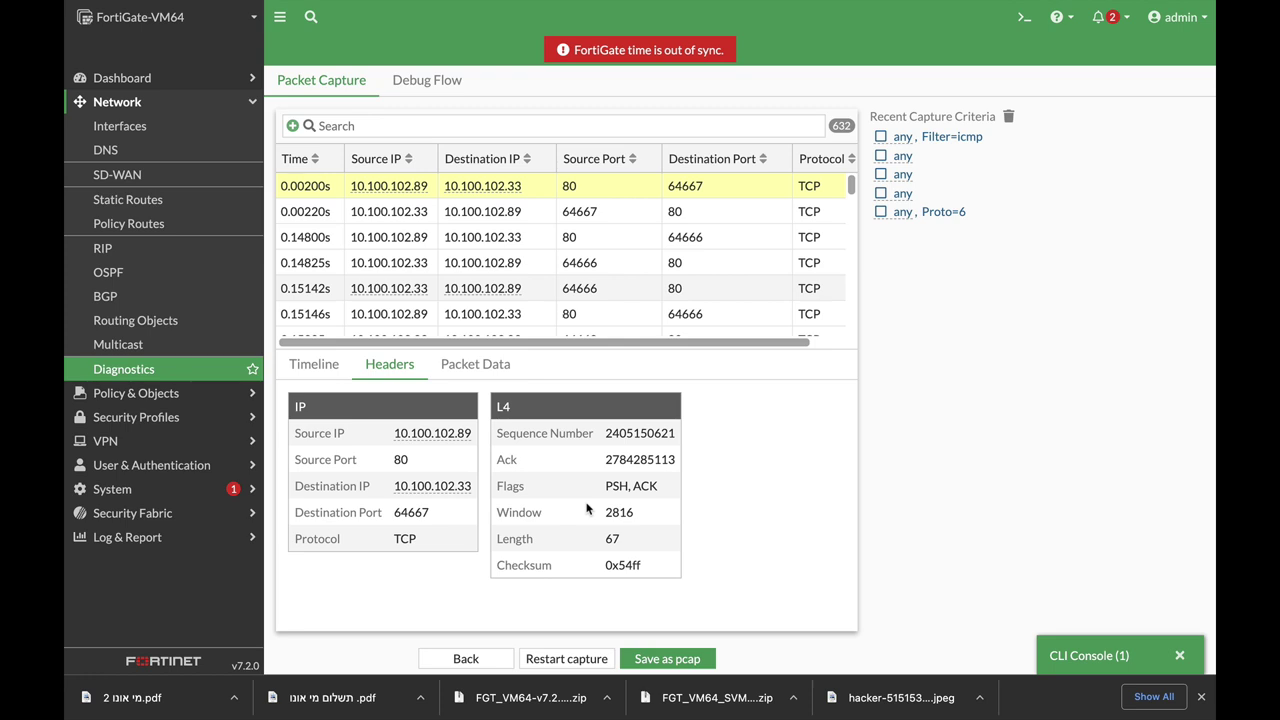
Filter the captured packets by the Flags column containing ACK.
left_click(293, 126)
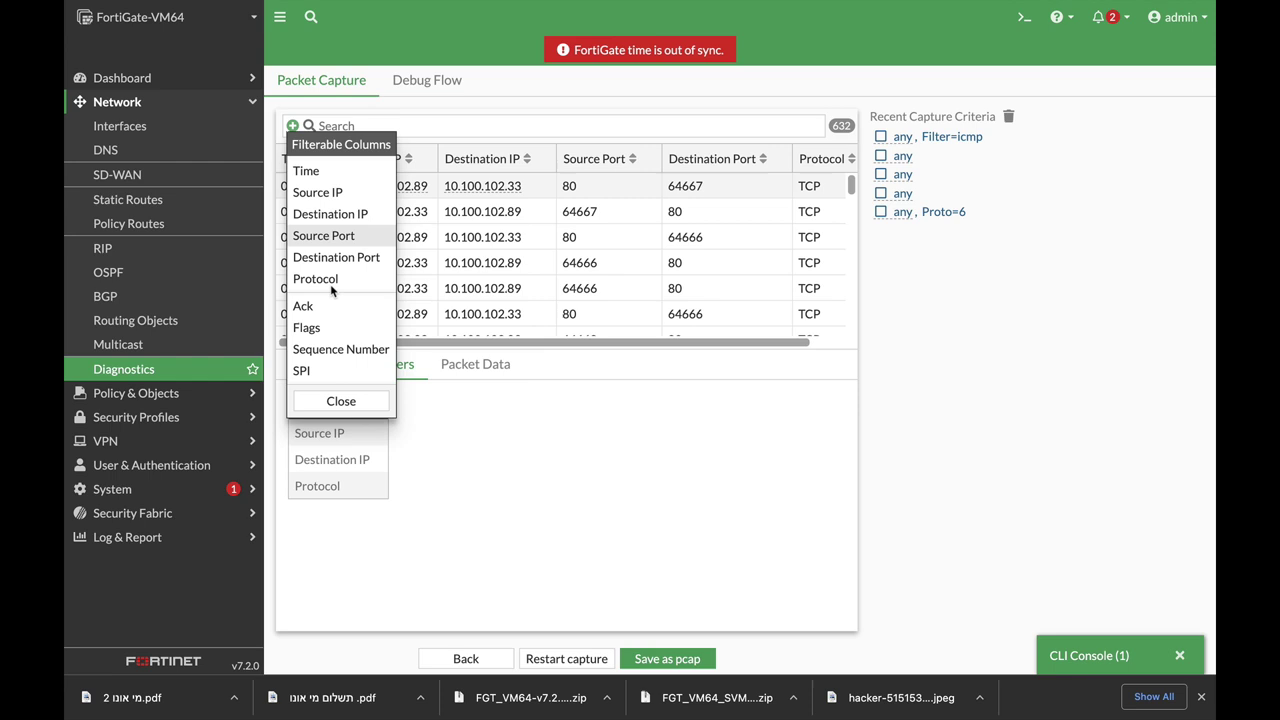
left_click(334, 338)
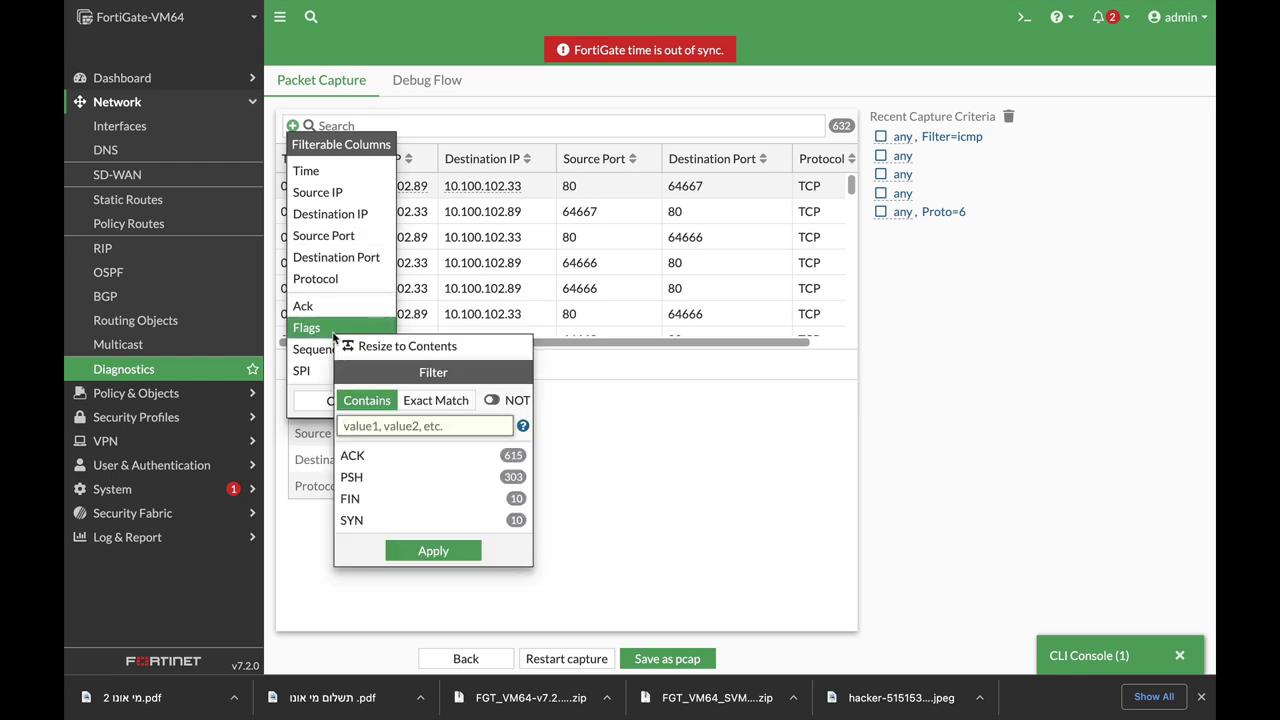
left_click(371, 459)
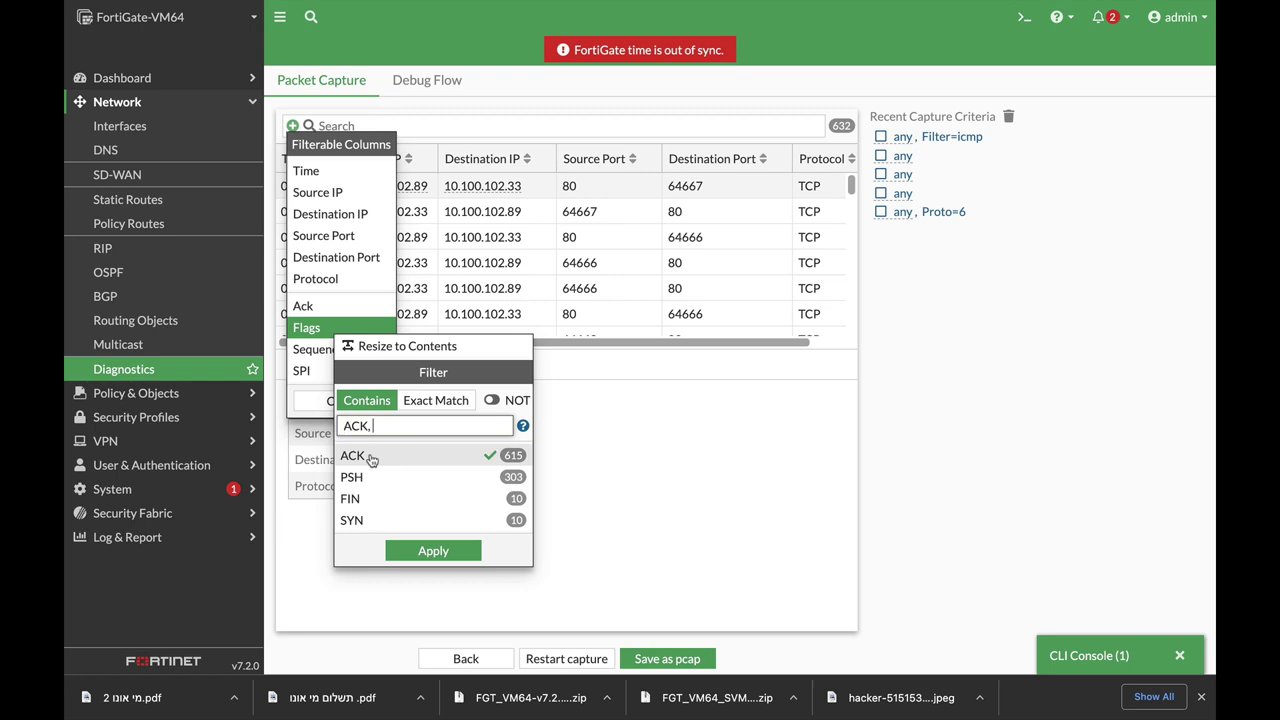
left_click(372, 501)
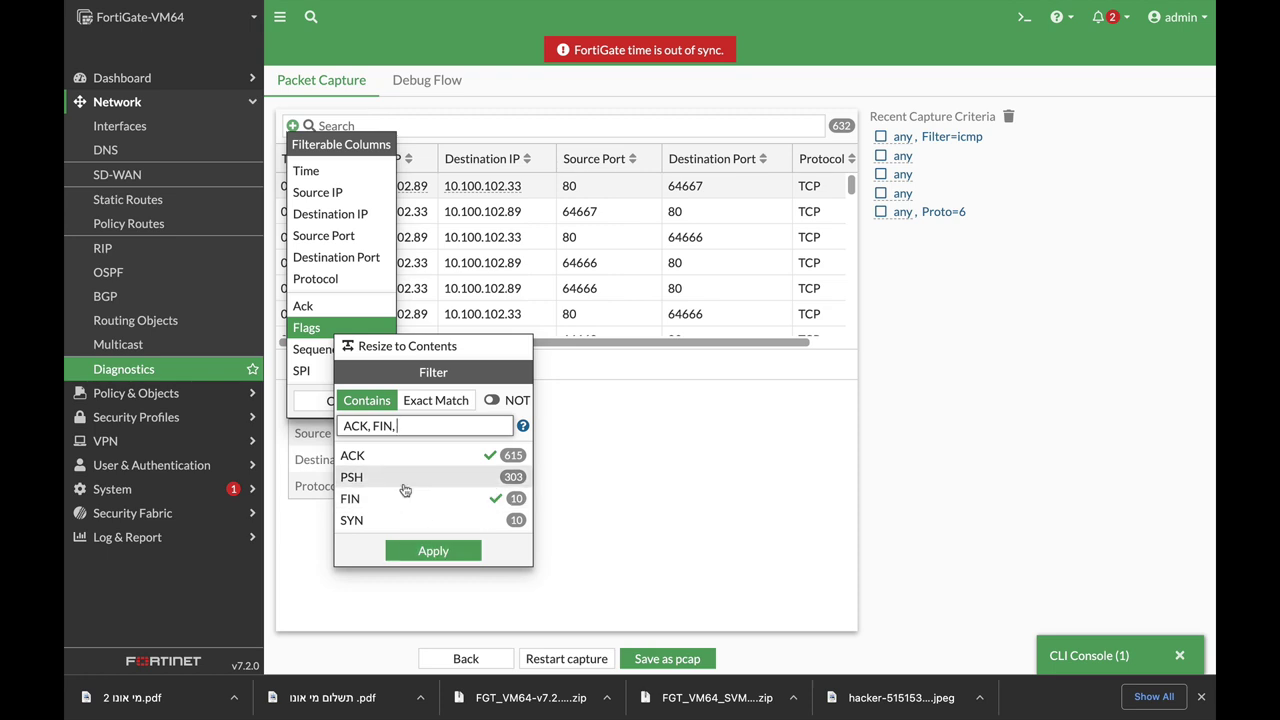
left_click(404, 501)
left_click(430, 548)
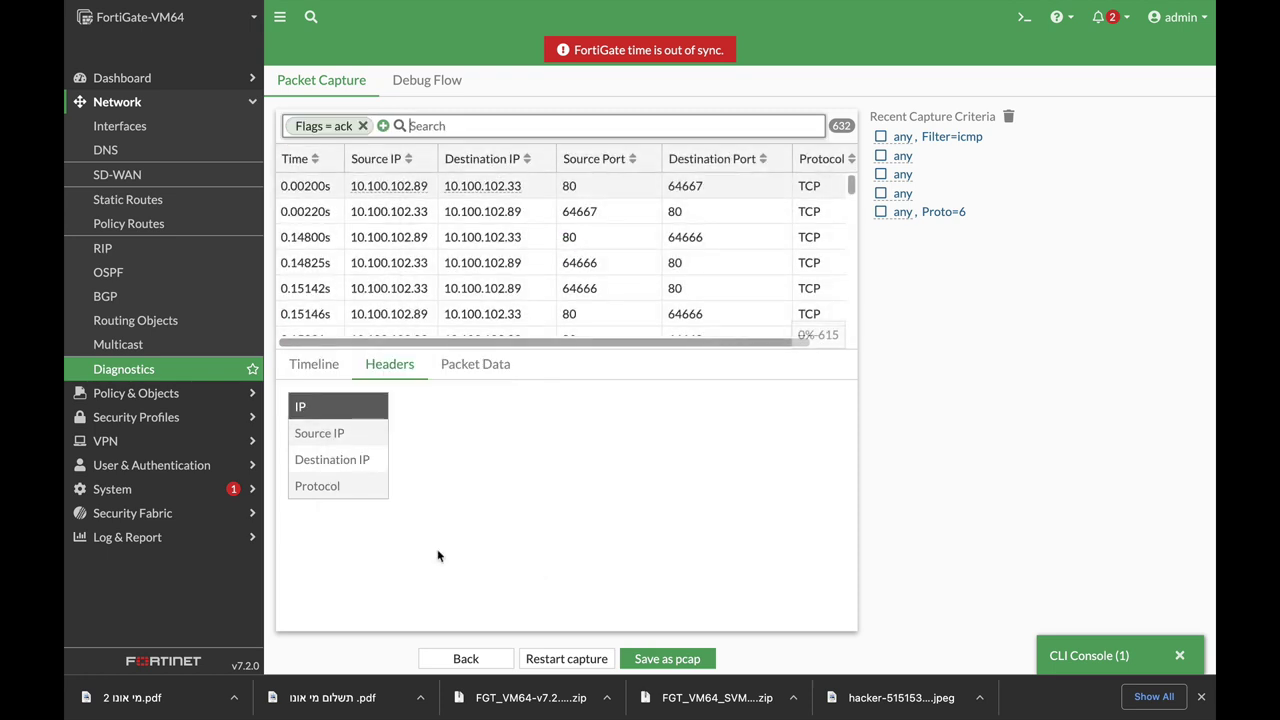
Compare the L4 header flags of the first three packets in the filtered list.
left_click(589, 182)
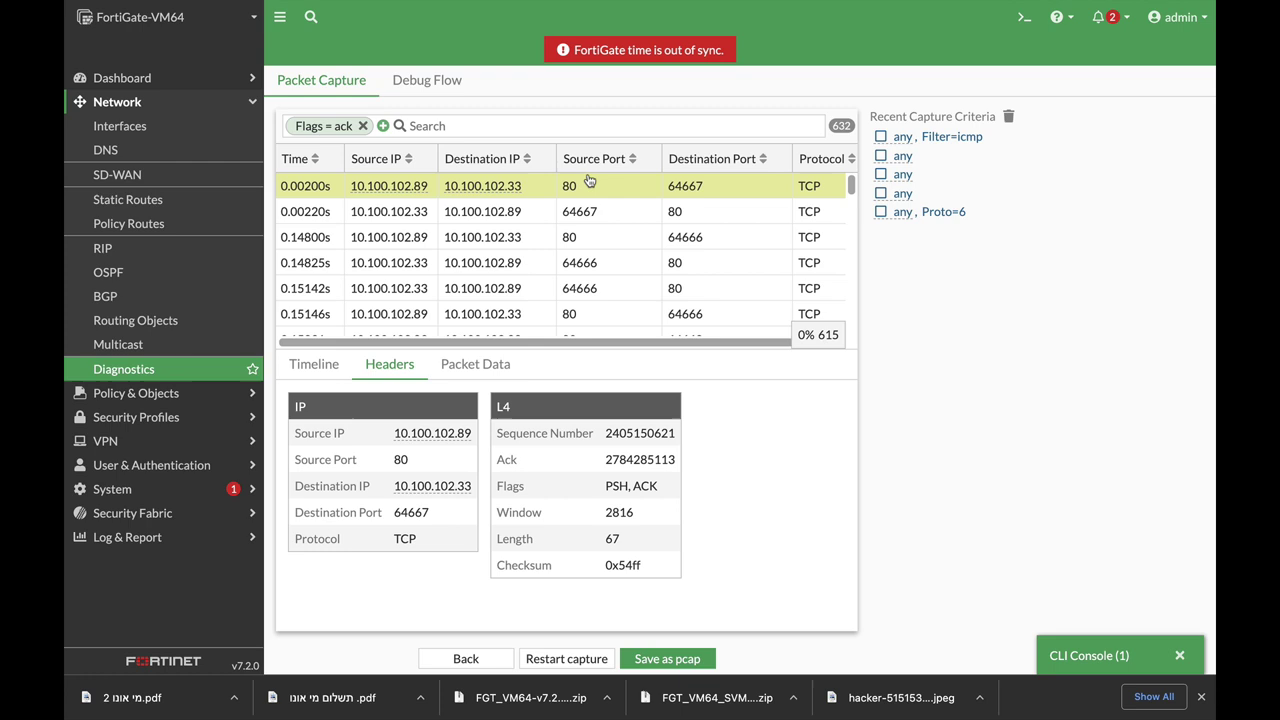
left_click(600, 215)
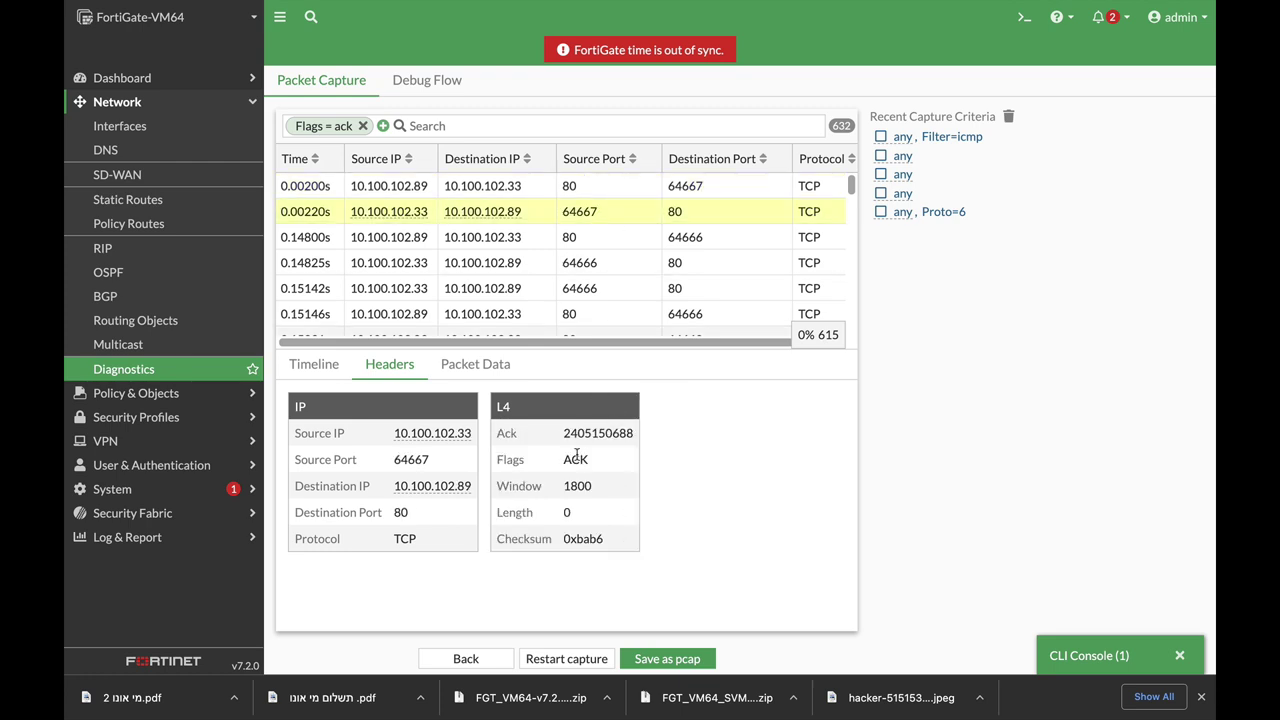
left_click(589, 237)
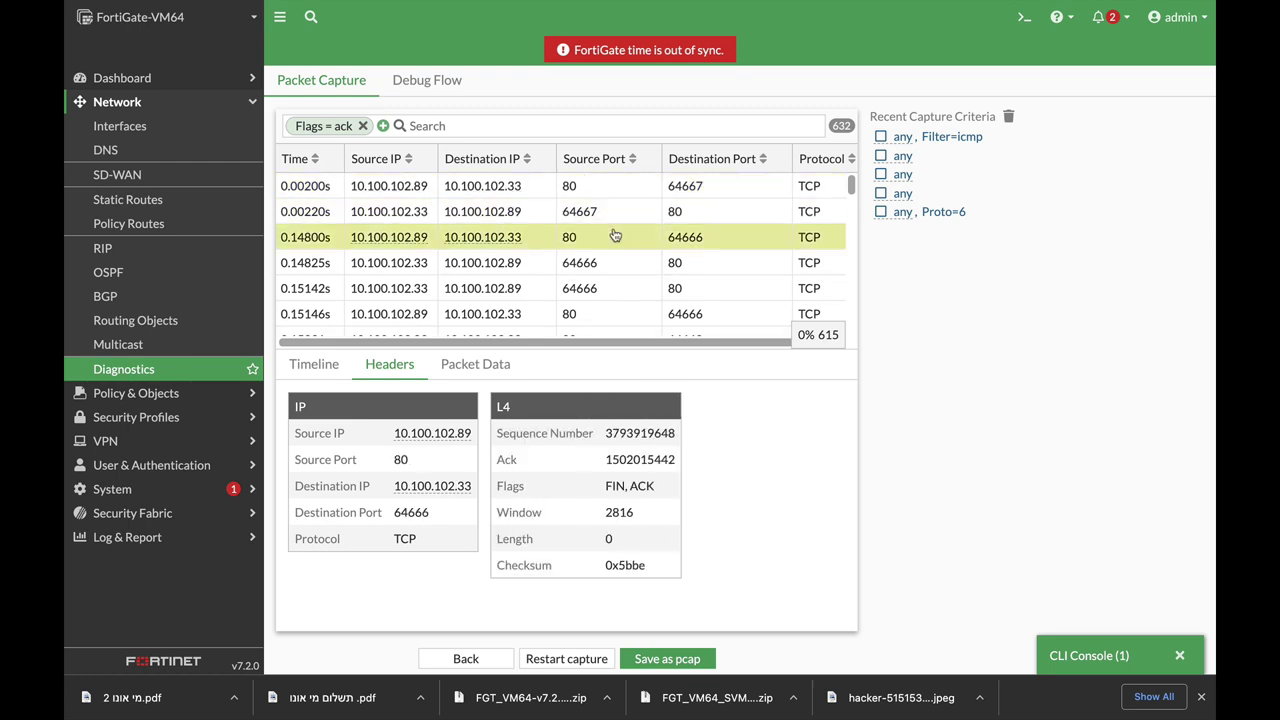
double_click(632, 485)
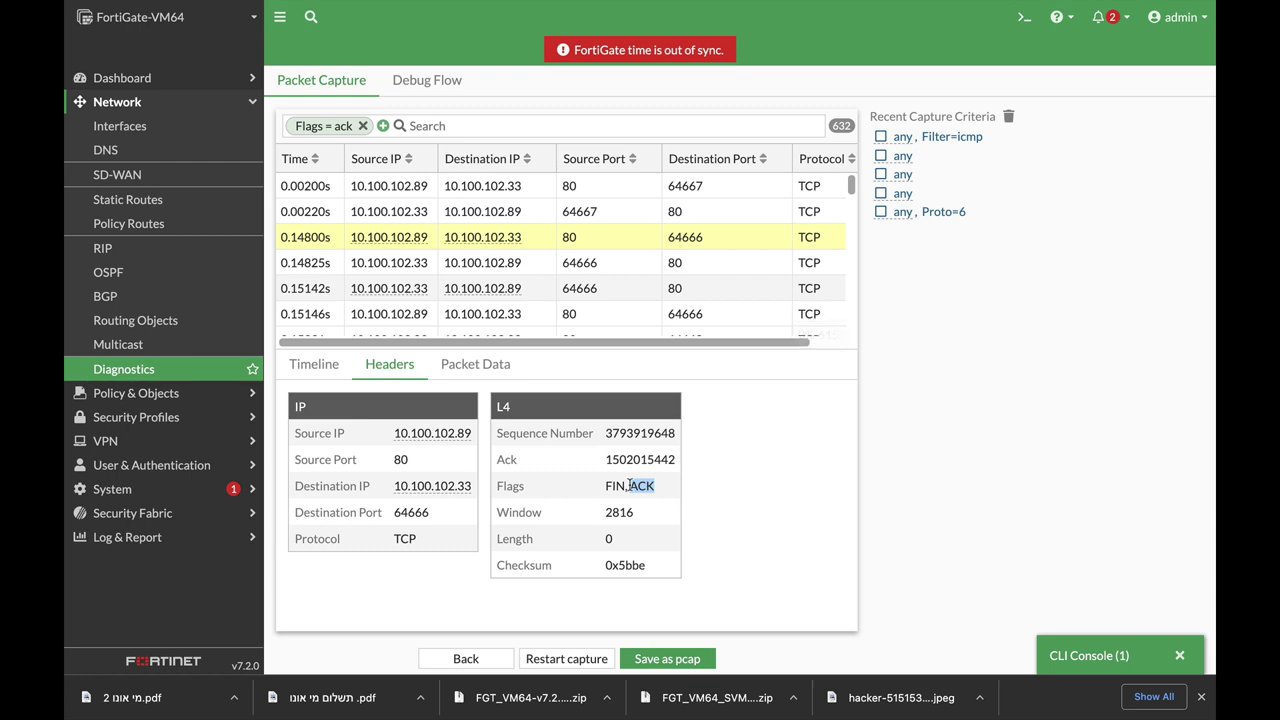
left_click_drag(606, 485, 614, 487)
Clear the Flags filter and examine the raw packet data of the packet captured at 0.14825s.
left_click(364, 124)
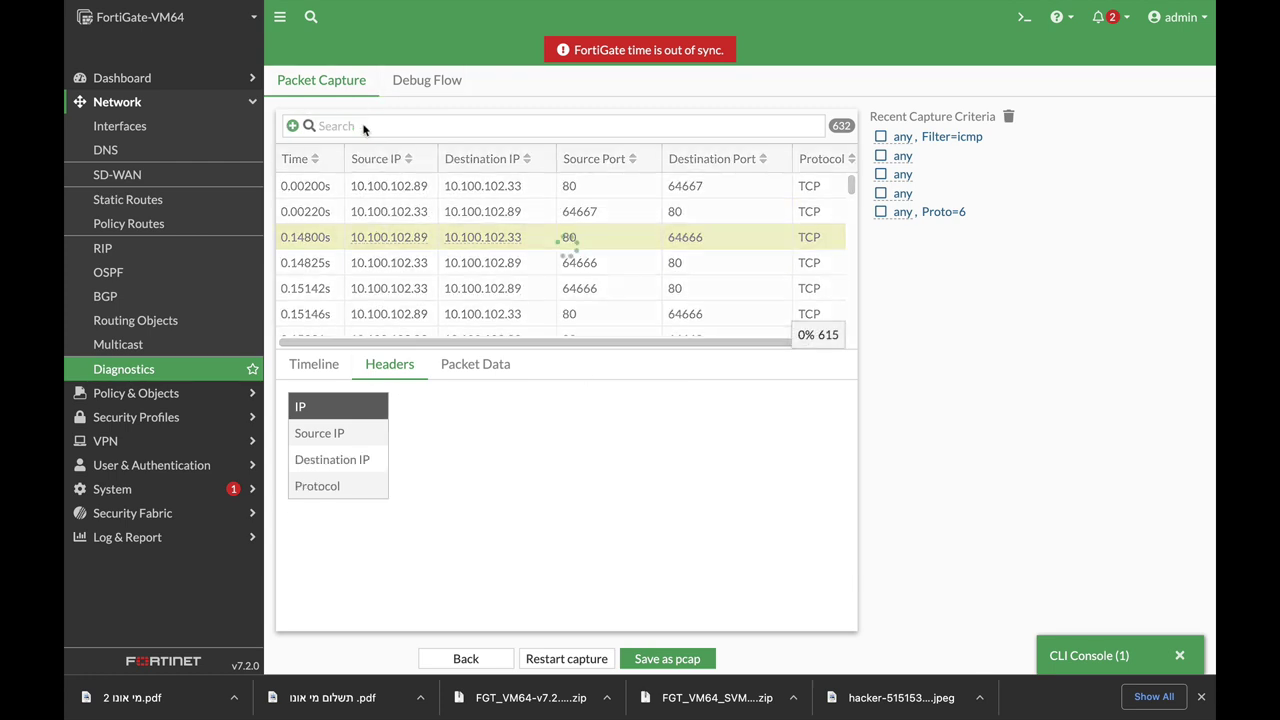
left_click(463, 374)
left_click(448, 264)
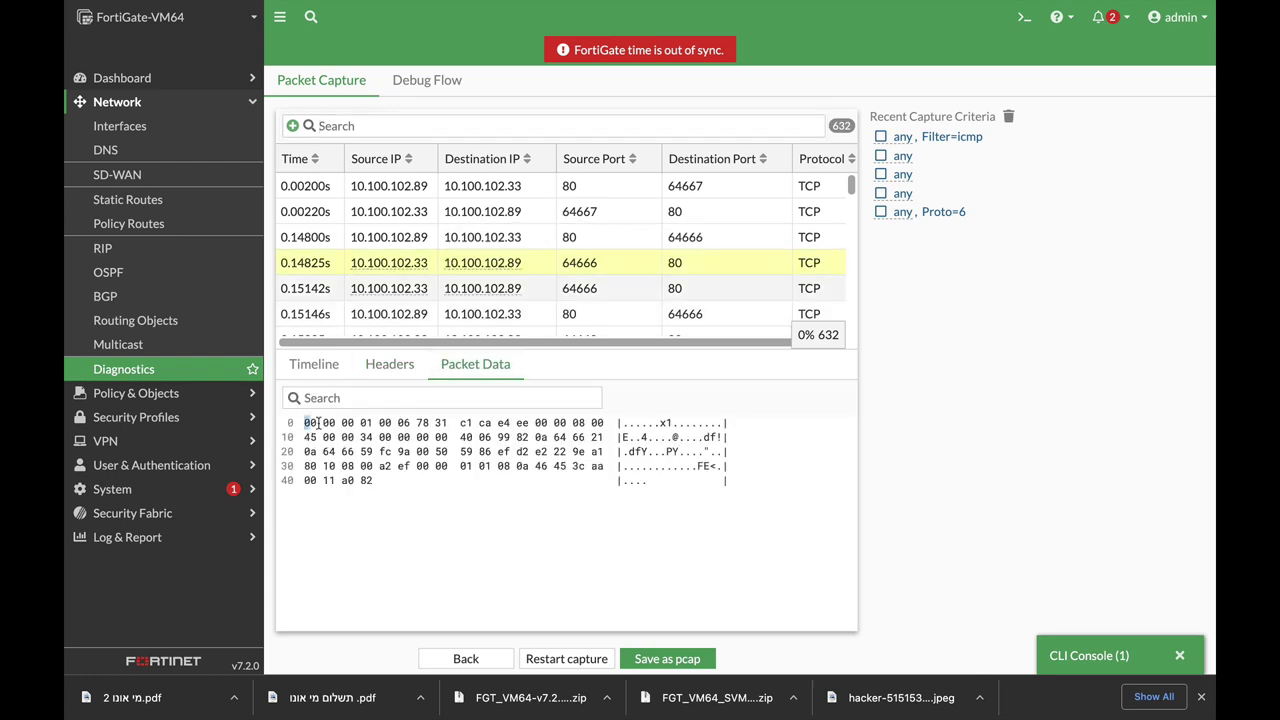
left_click_drag(306, 428, 471, 514)
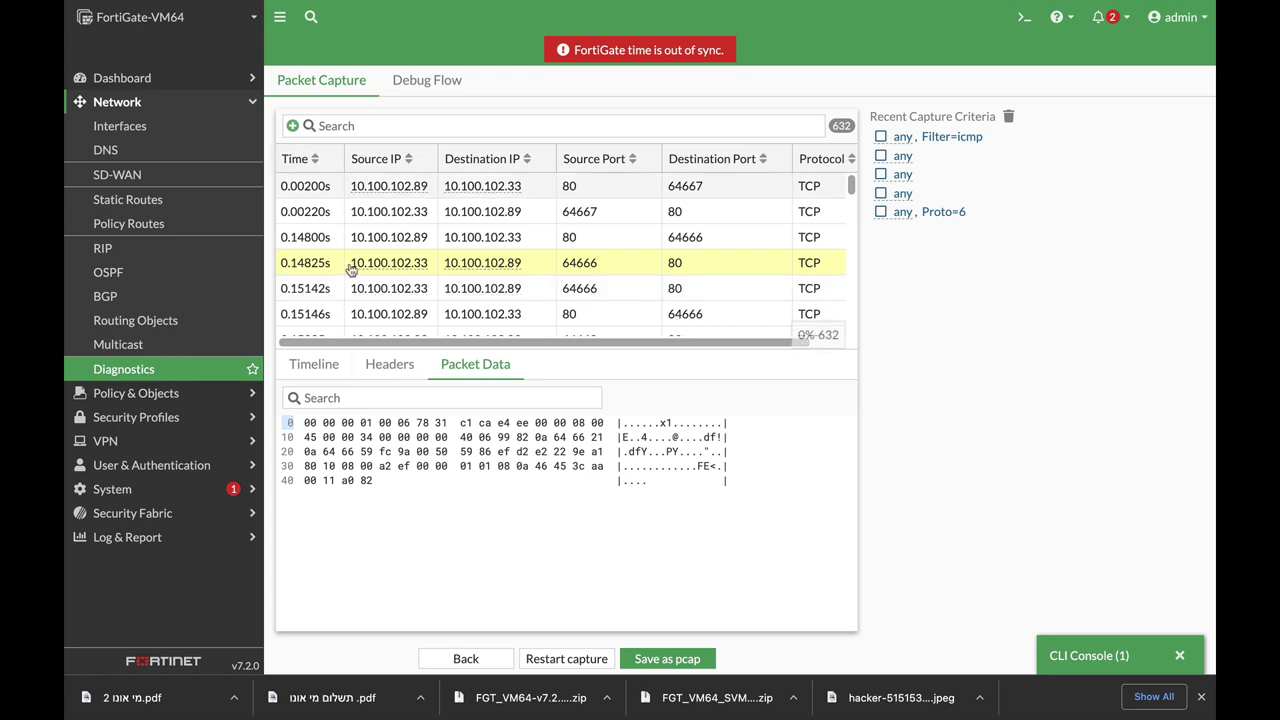
Return to the packet capture settings and set the protocol number filter to 1.
left_click(467, 658)
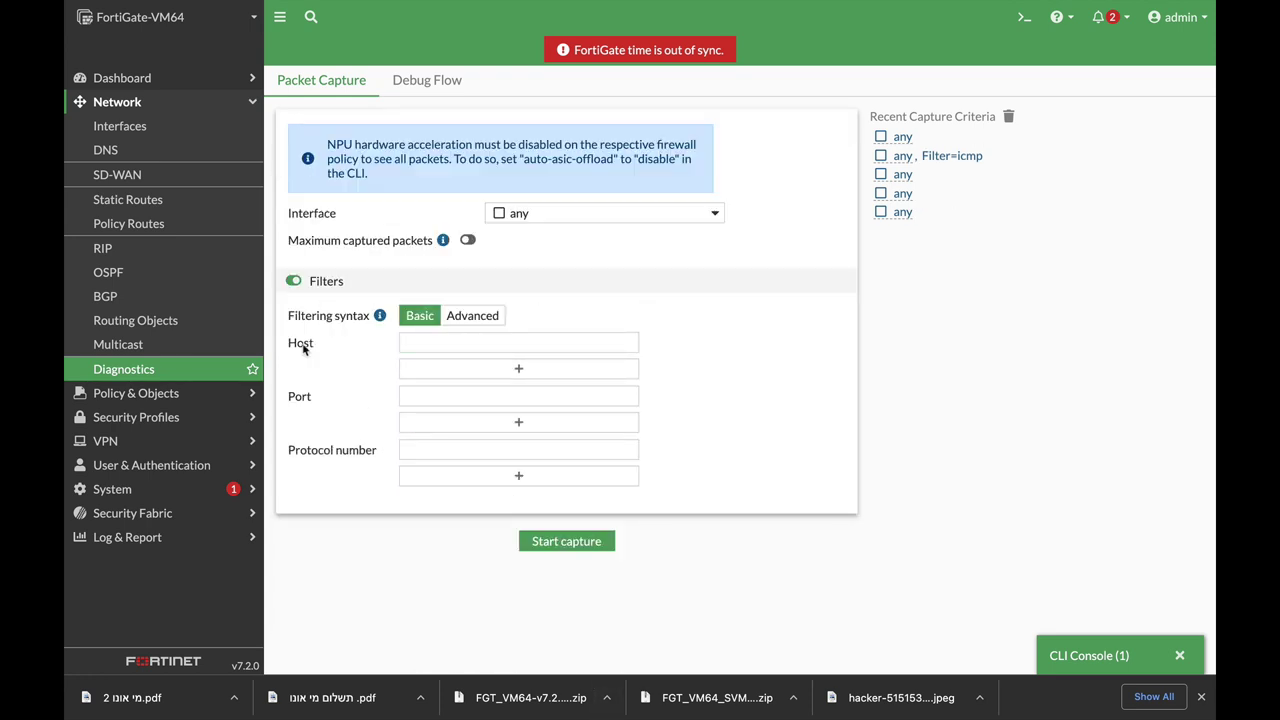
left_click(455, 343)
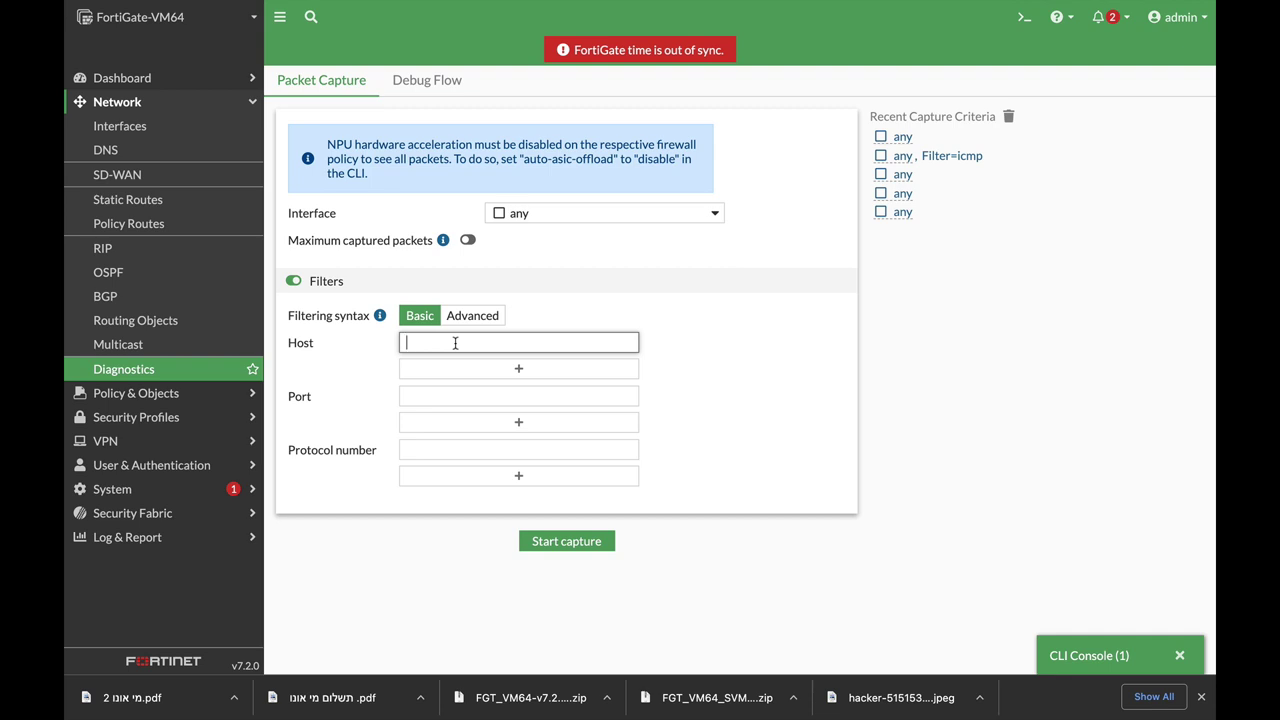
left_click(459, 394)
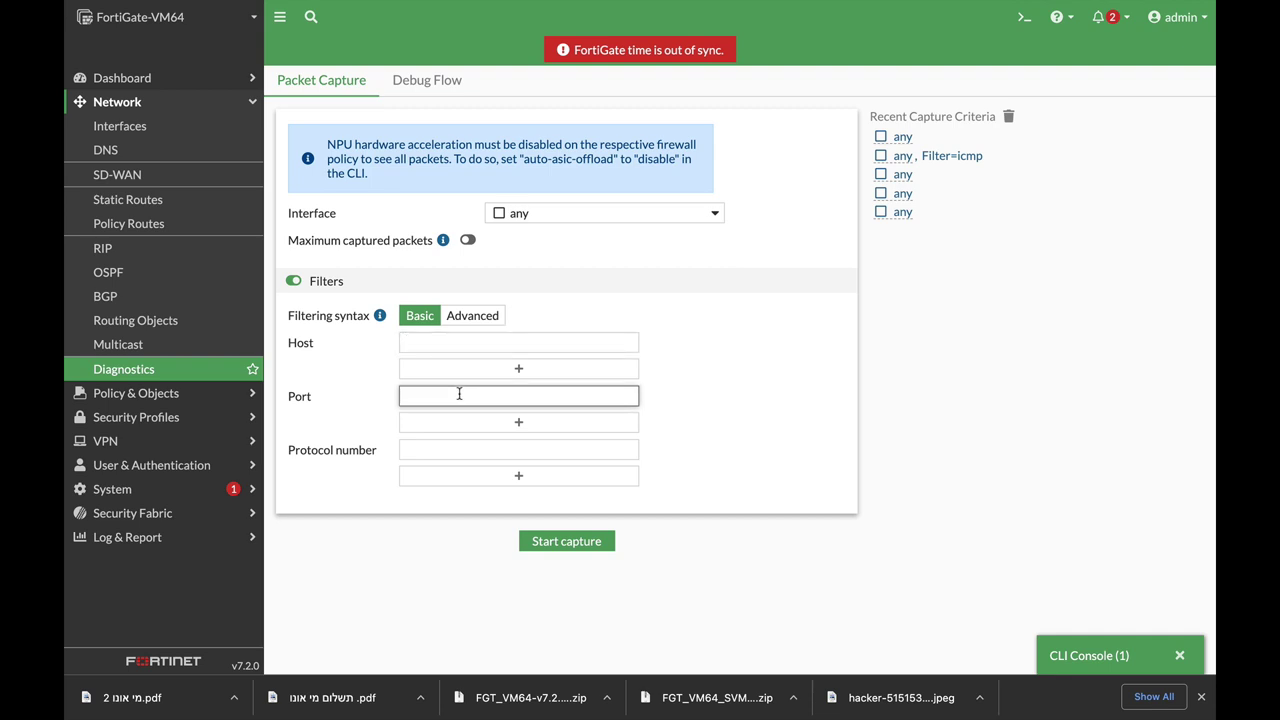
left_click(453, 452)
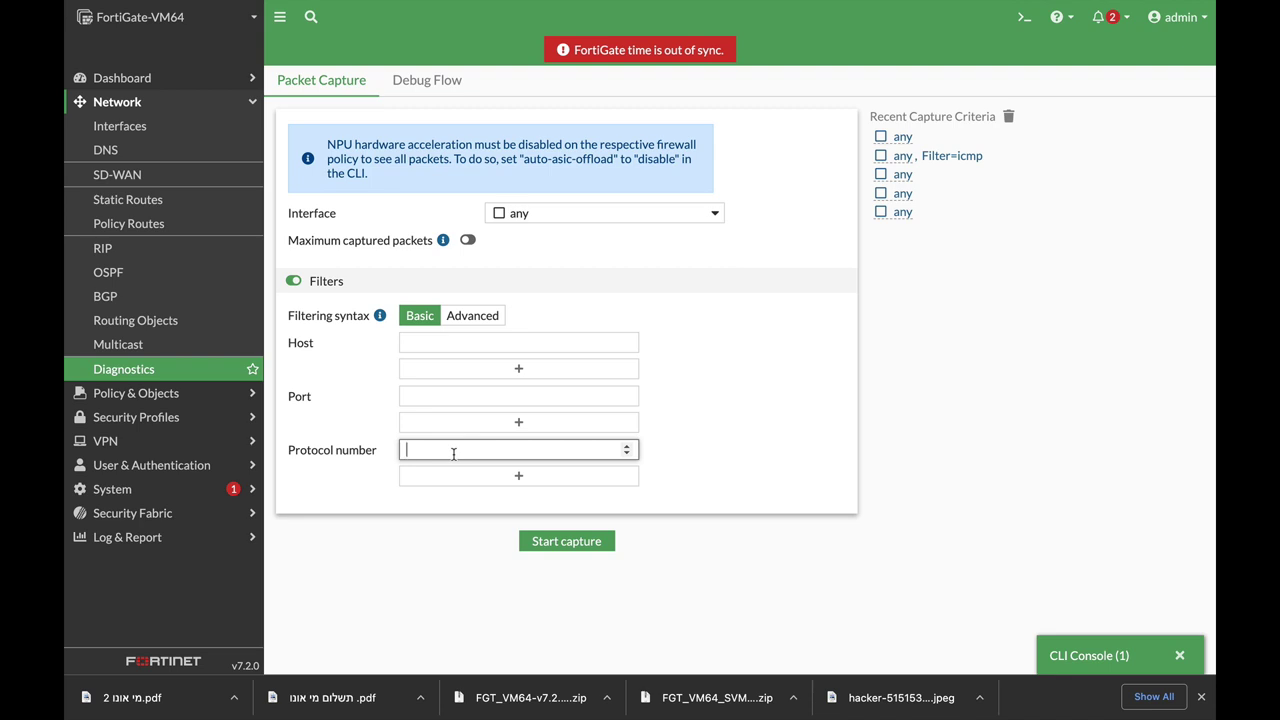
type("1")
Bring up the minimized CLI console and ping google.com from the FortiGate.
left_click(1108, 656)
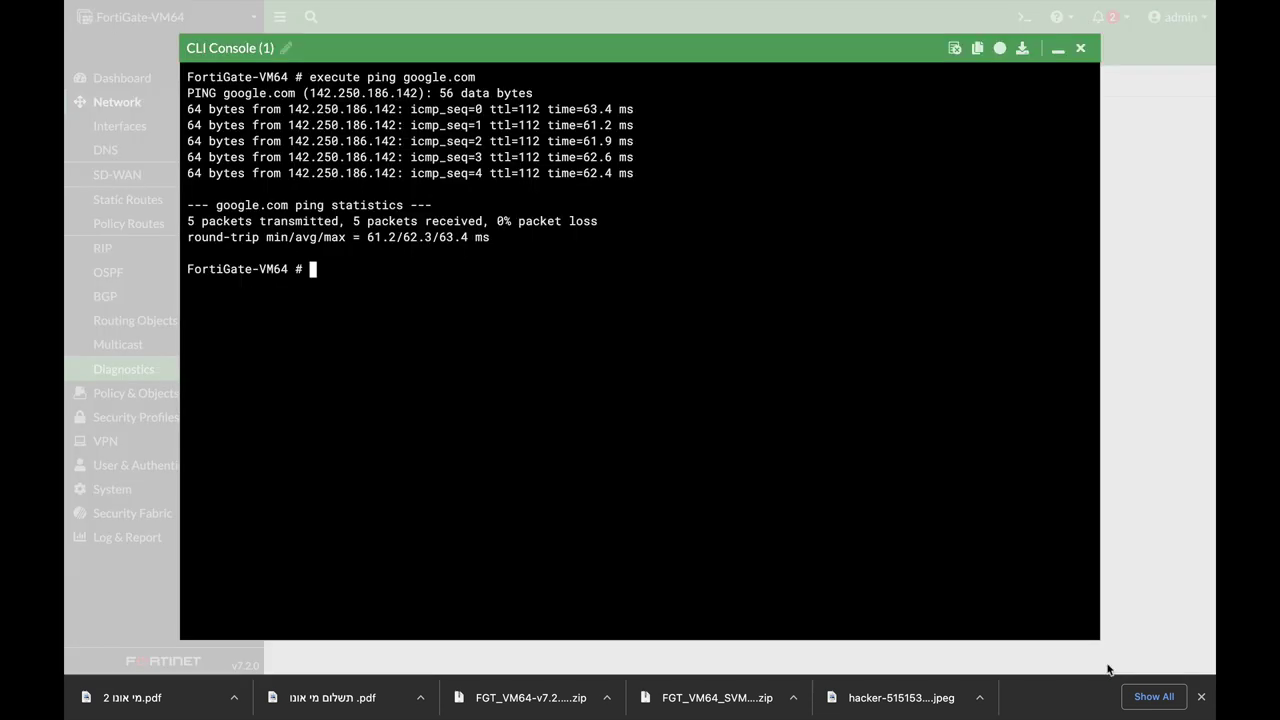
type("FortiGate-VM64 # execute ping google.com")
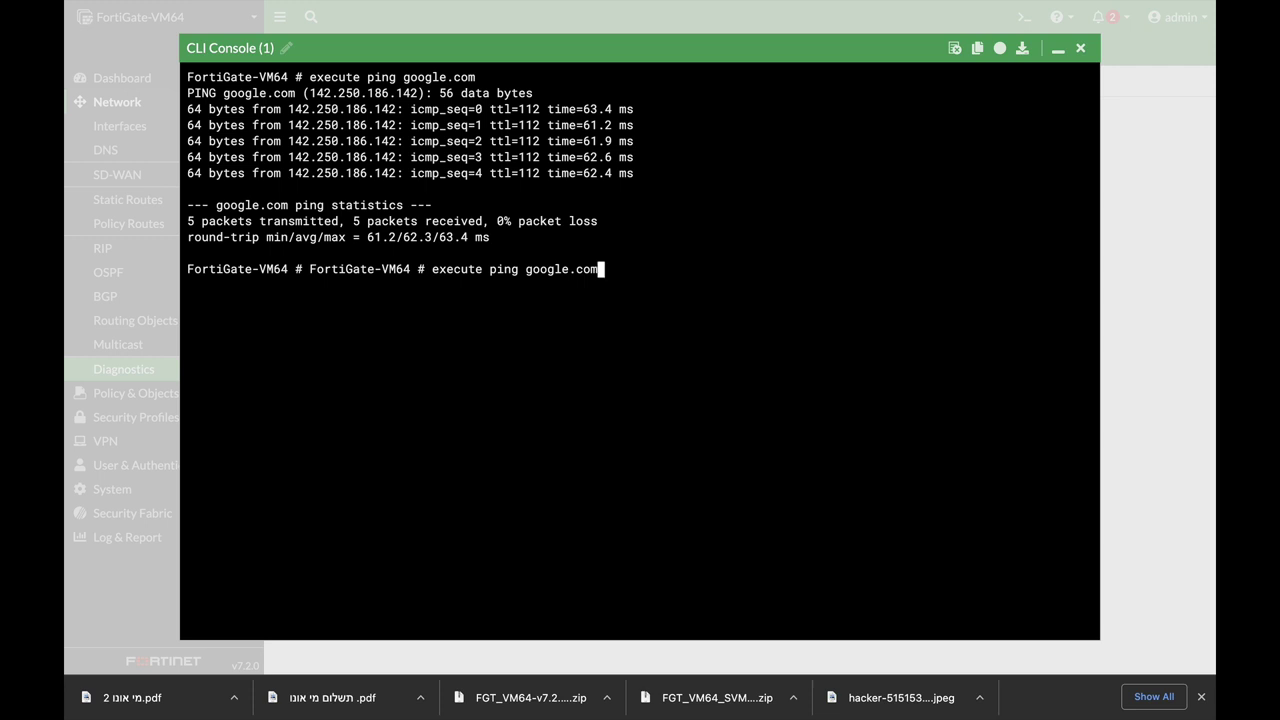
key("Return")
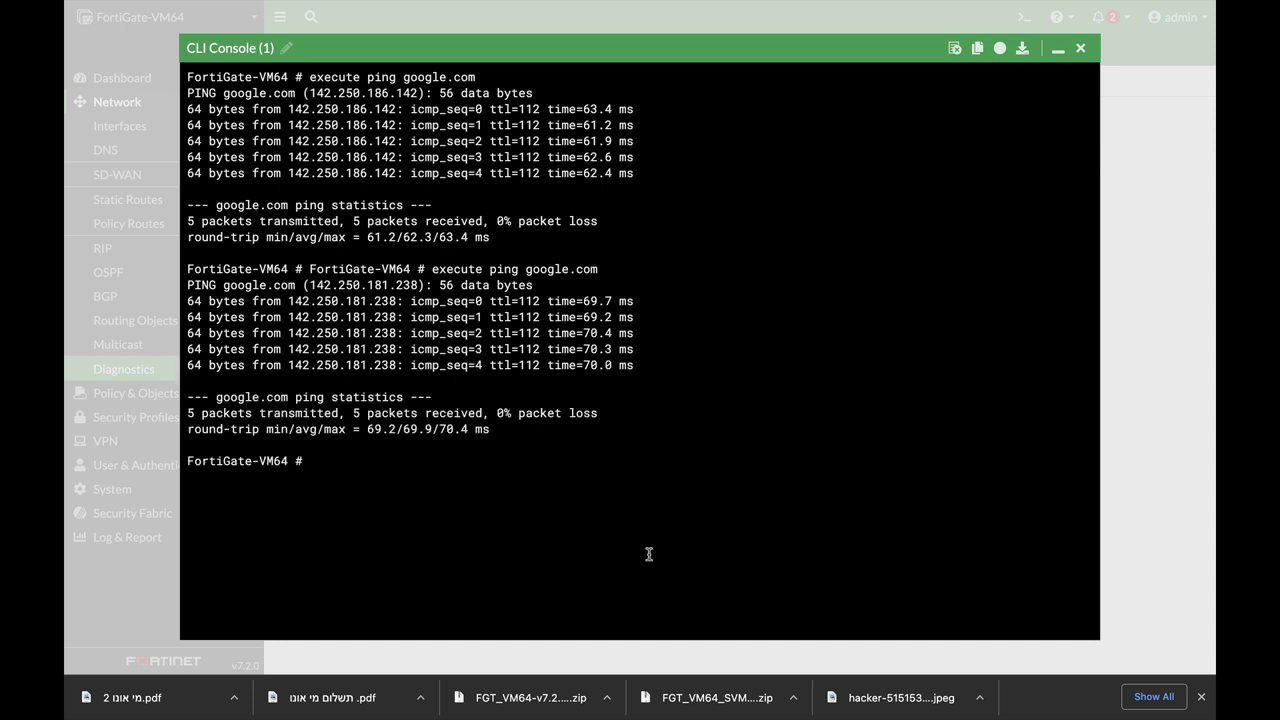
Run execute ping-options repeat-count 200 in the CLI console to set the ping repeat count.
key("Up")
key("BackSpace")
key("BackSpace")
key("BackSpace")
key("BackSpace")
key("BackSpace")
key("BackSpace")
key("BackSpace")
key("BackSpace")
key("BackSpace")
key("BackSpace")
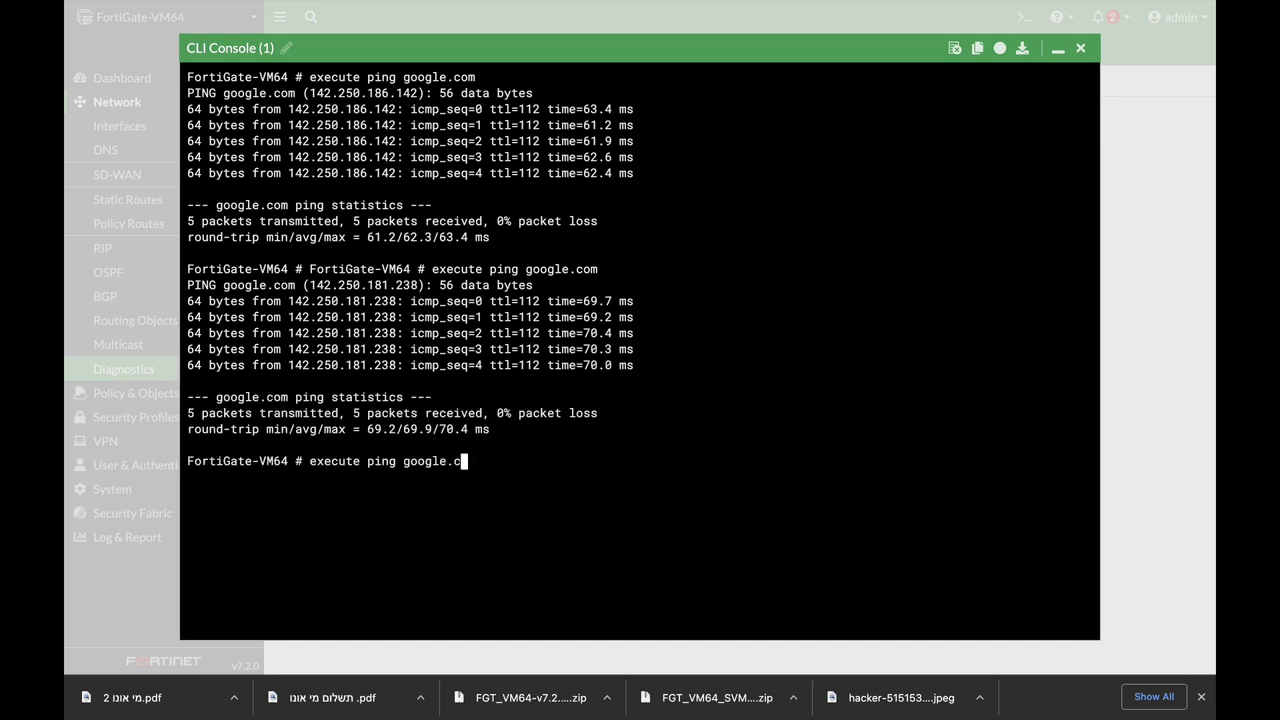
key("BackSpace")
type("-o")
key("Tab")
key("Tab")
key("Tab")
key("Tab")
key("Tab")
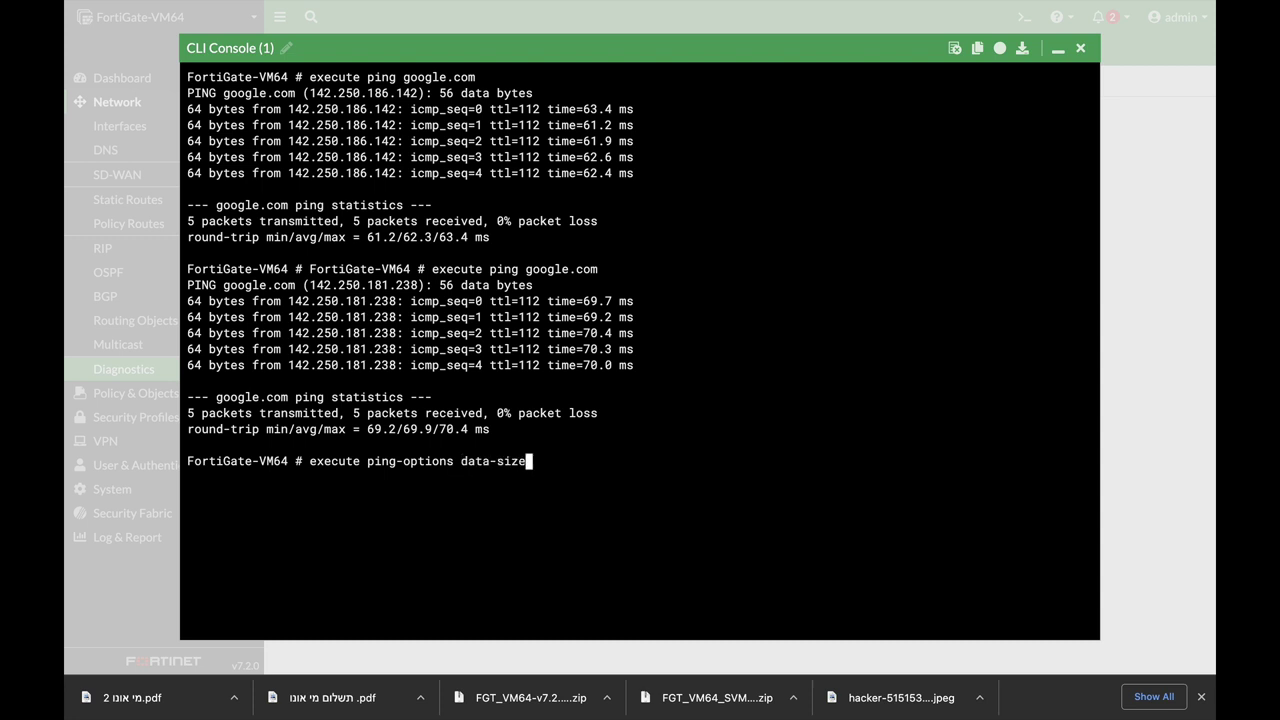
key("Tab")
type("200")
key("Return")
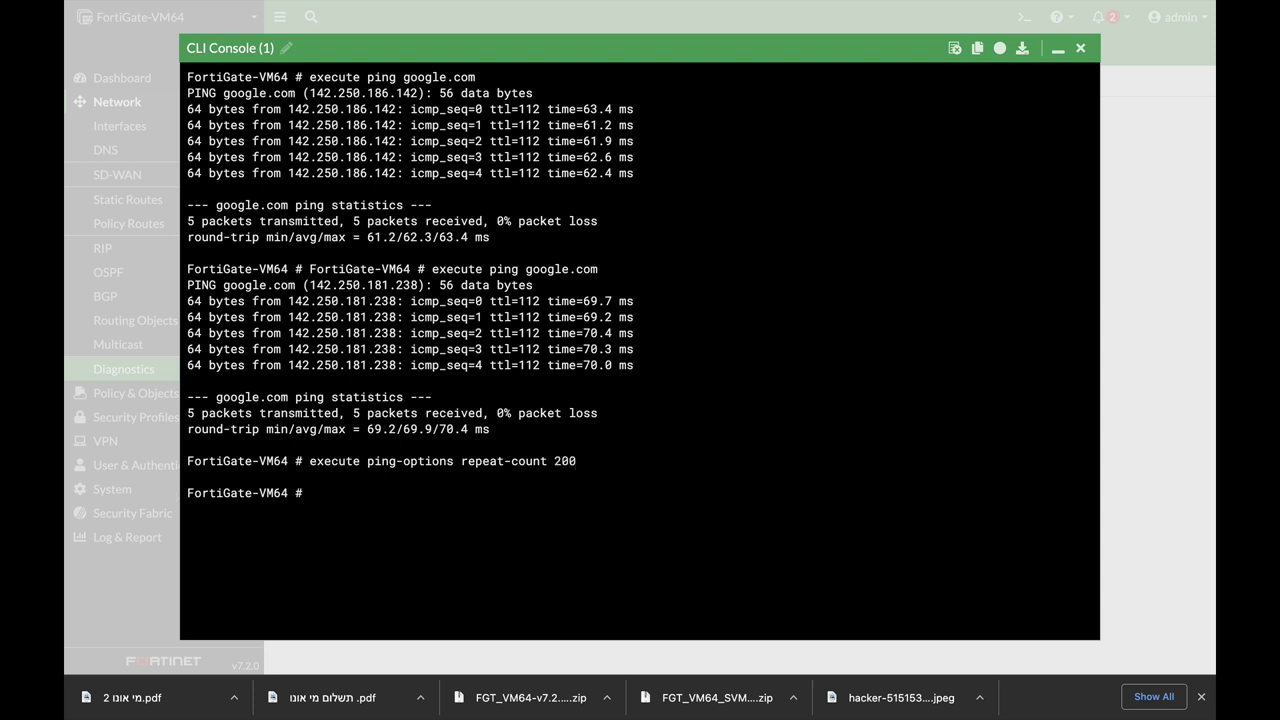
Ping google.com again from the CLI console and minimize the console while the ping keeps running.
key("Up")
key("Up")
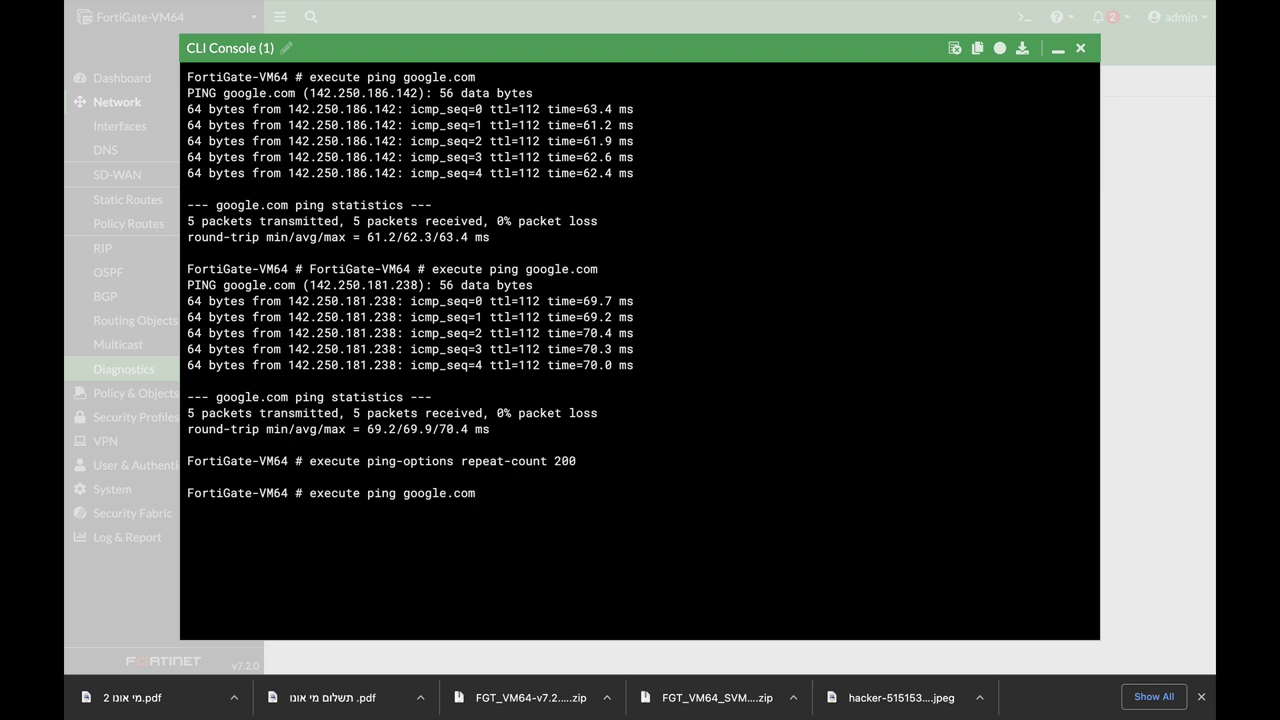
key("Return")
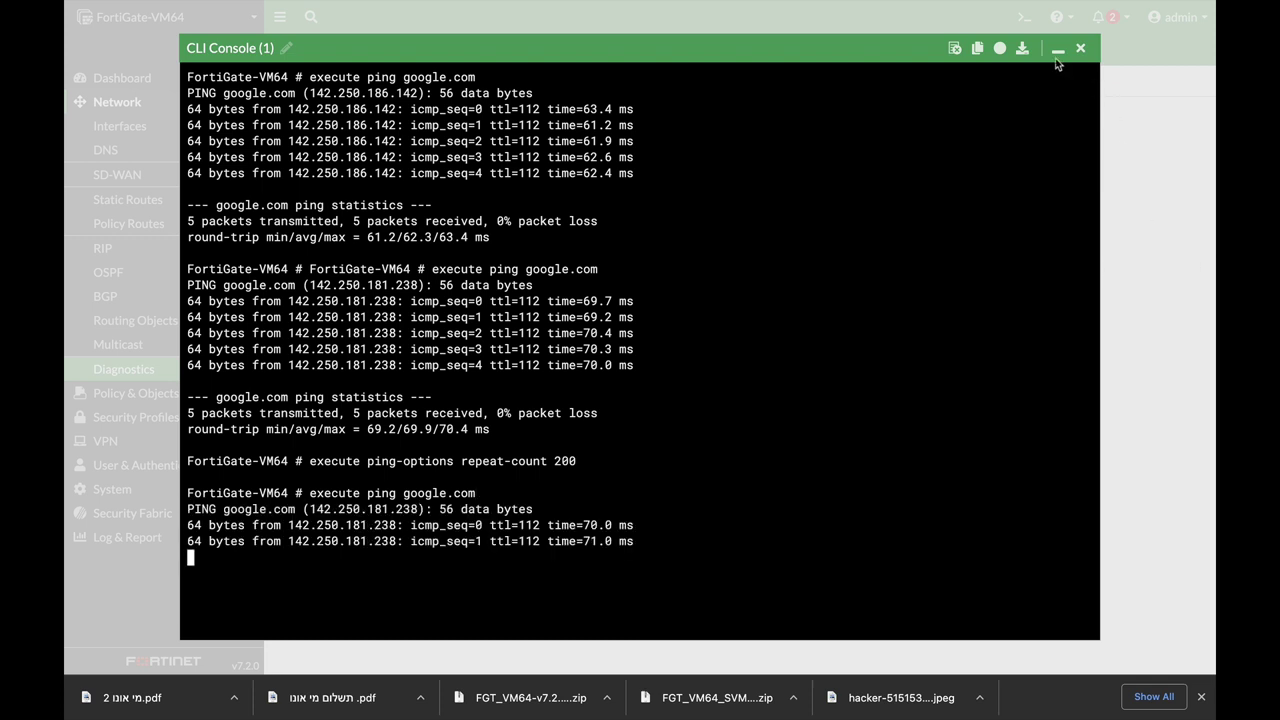
left_click(1057, 50)
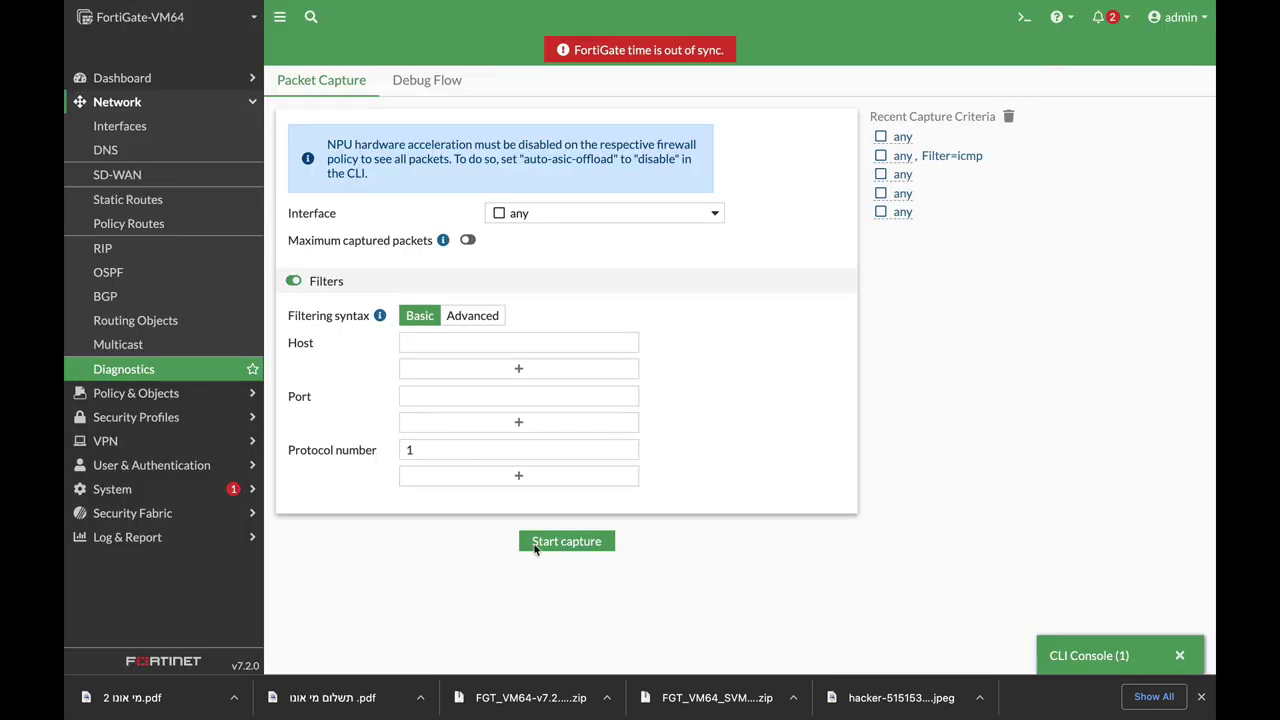
Run and stop a packet capture filtered on protocol number 1, and return to the capture settings.
left_click(566, 541)
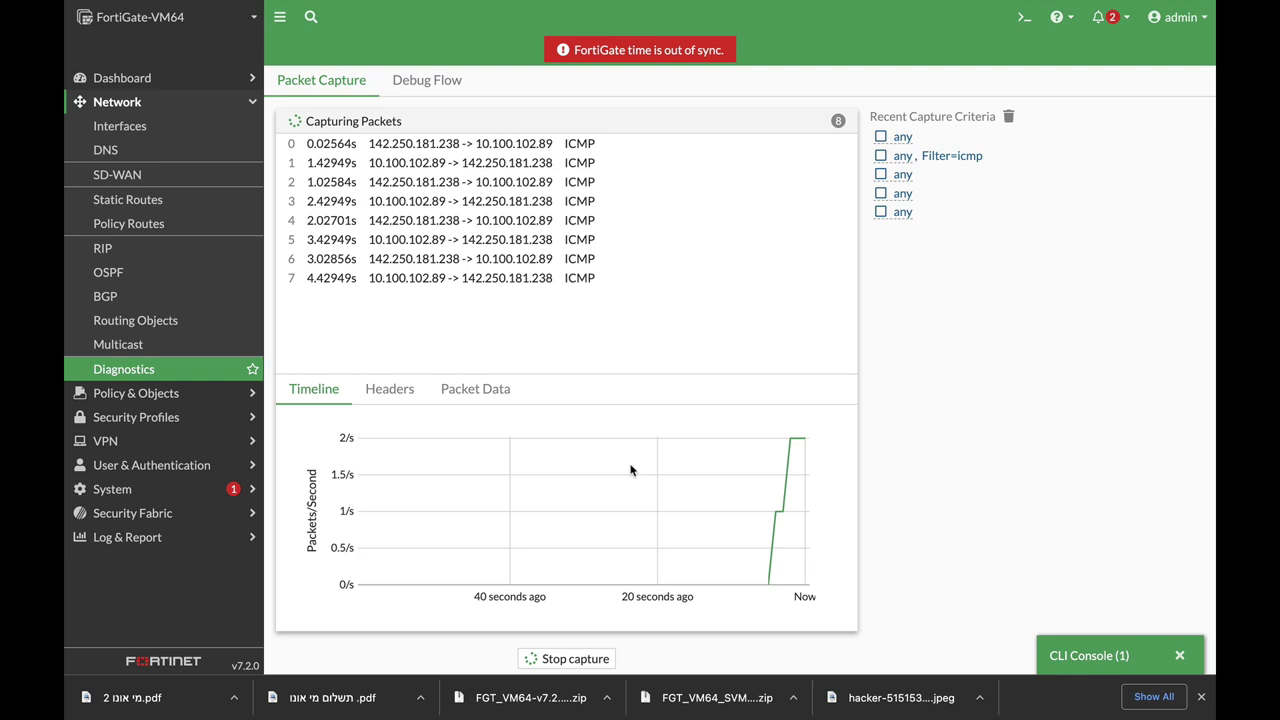
left_click(585, 661)
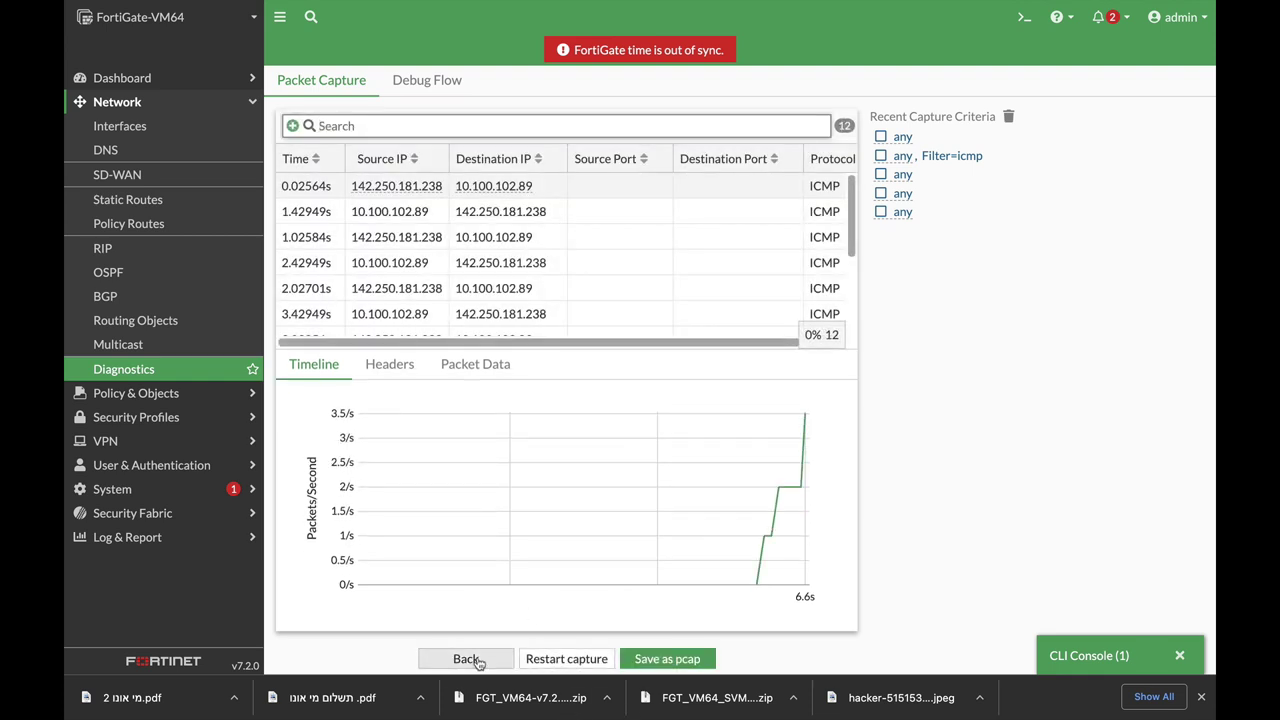
left_click(480, 658)
Switch the filtering syntax to Advanced with the filter icmp, and run and stop a packet capture with it.
left_click(470, 326)
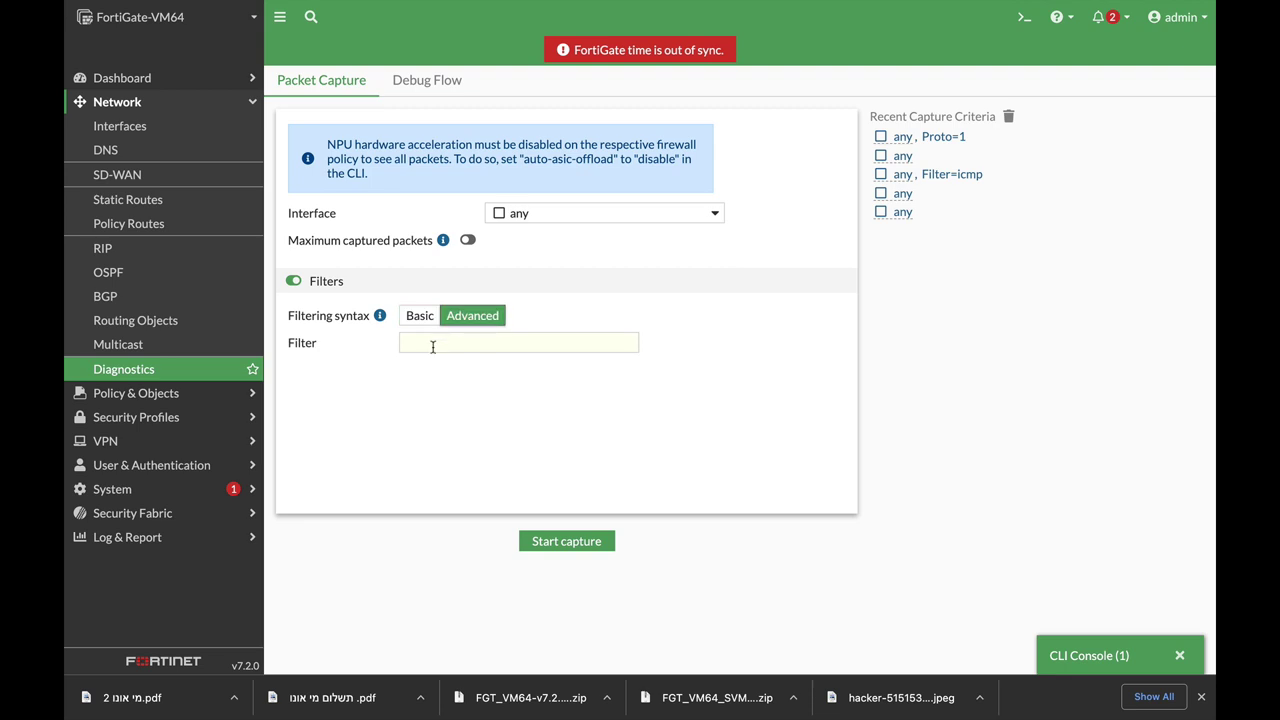
left_click(432, 345)
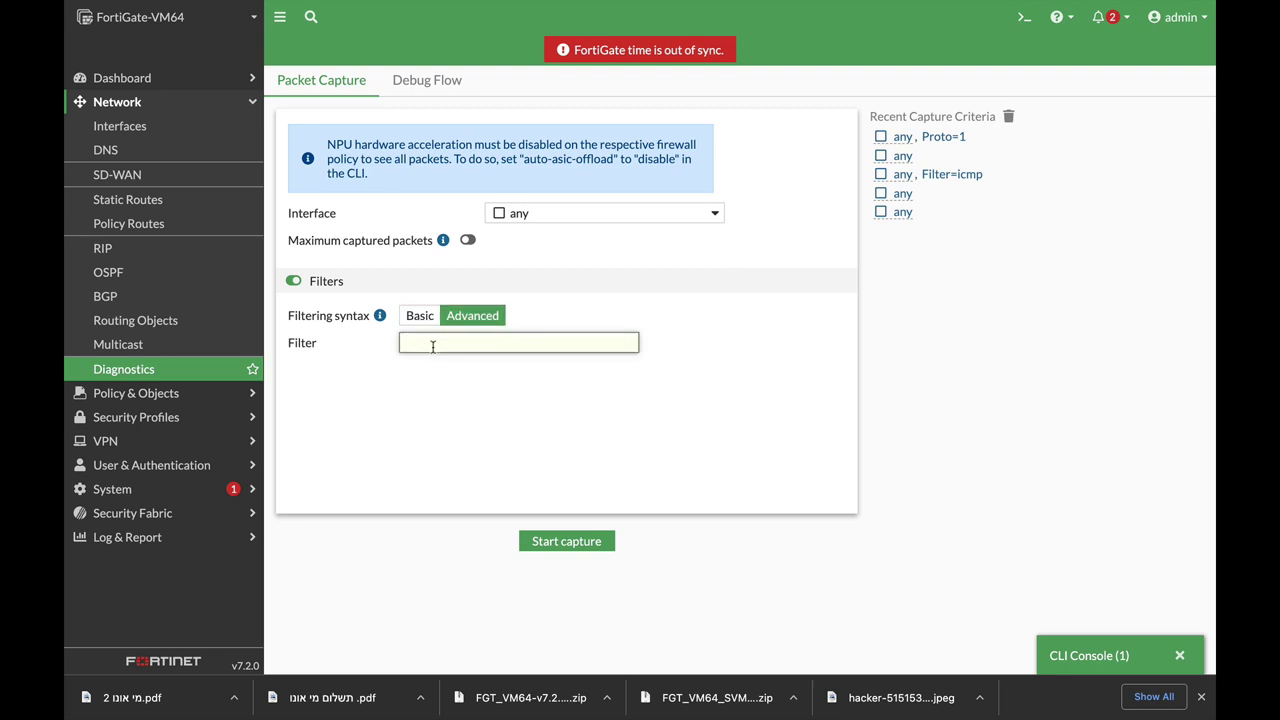
type("icmp")
key("Return")
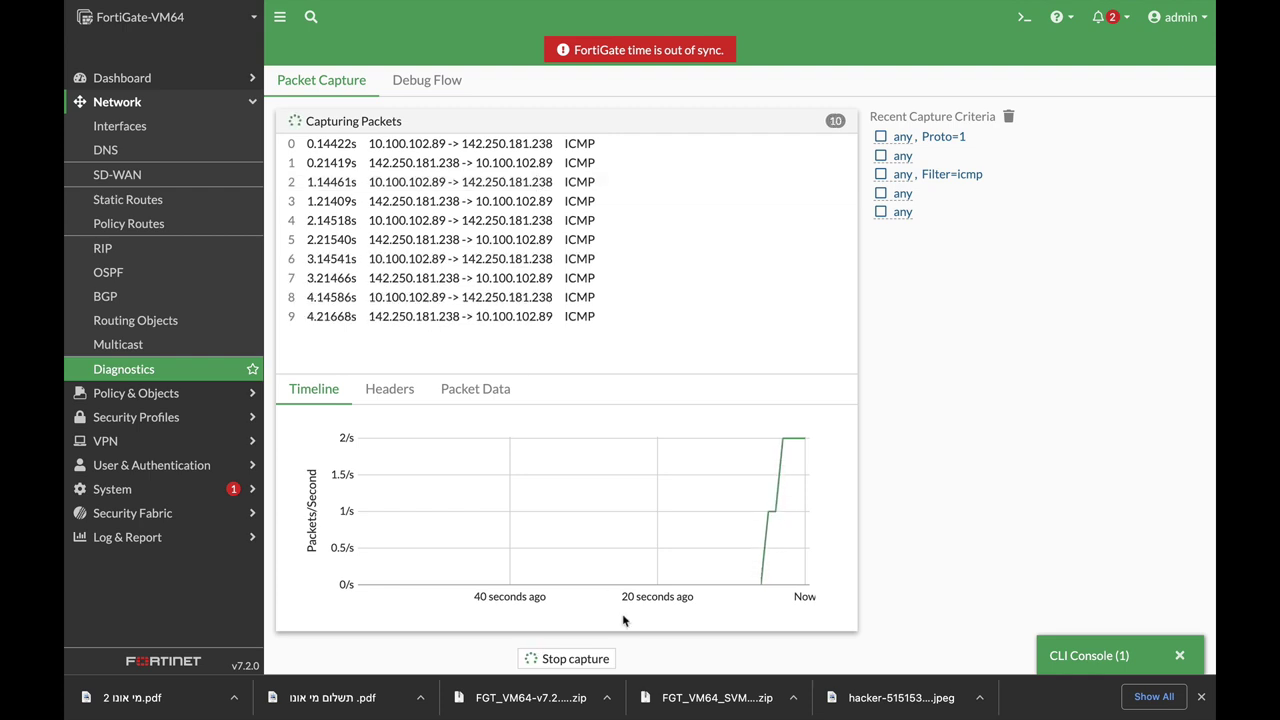
left_click(585, 657)
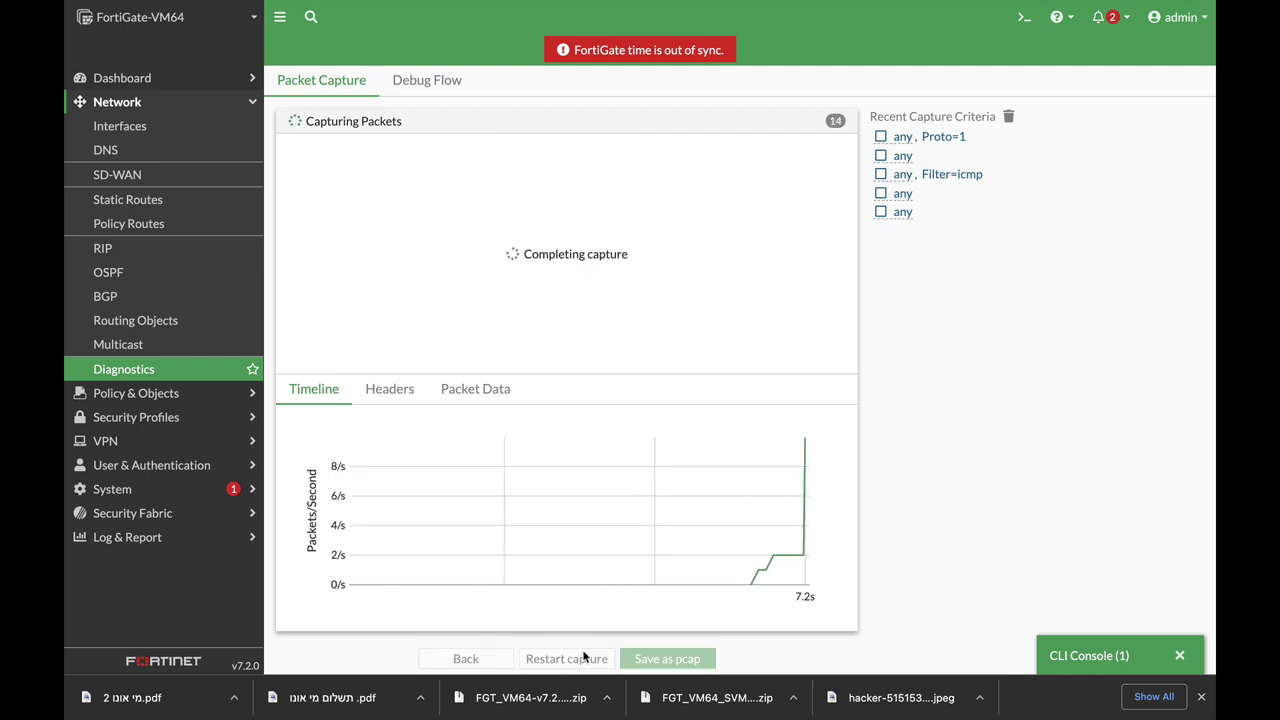